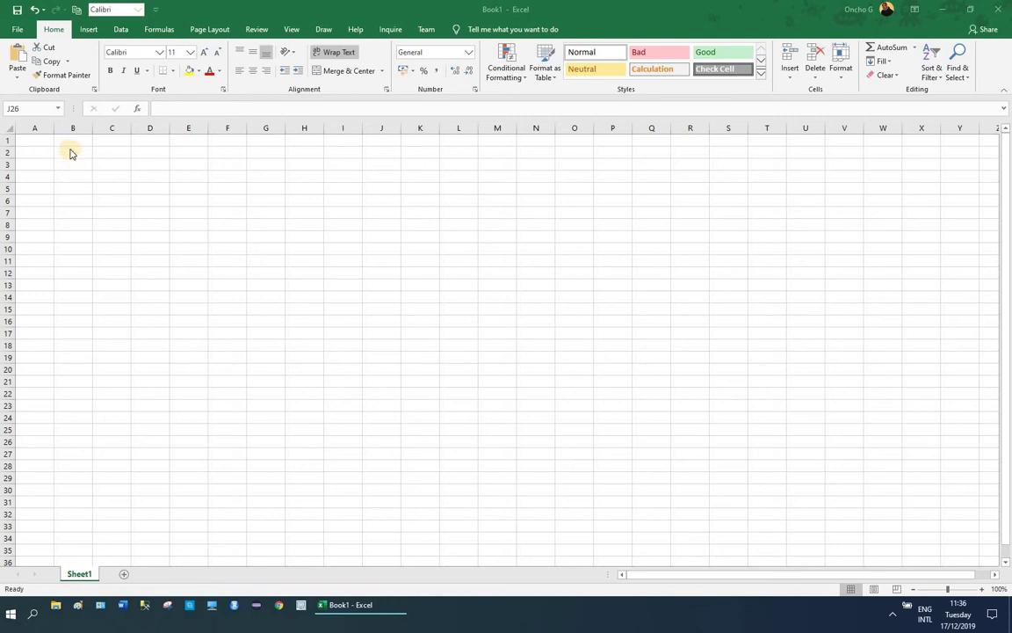
- Enter the numbers 1, 6 and 230 down cells B2 to B4
click(70, 153)
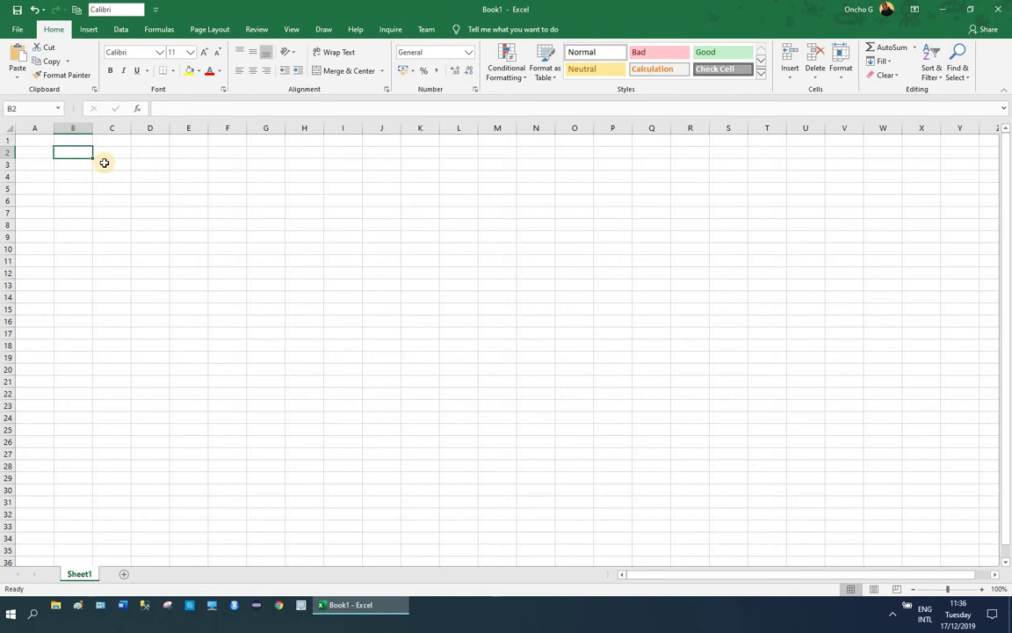
text(1)
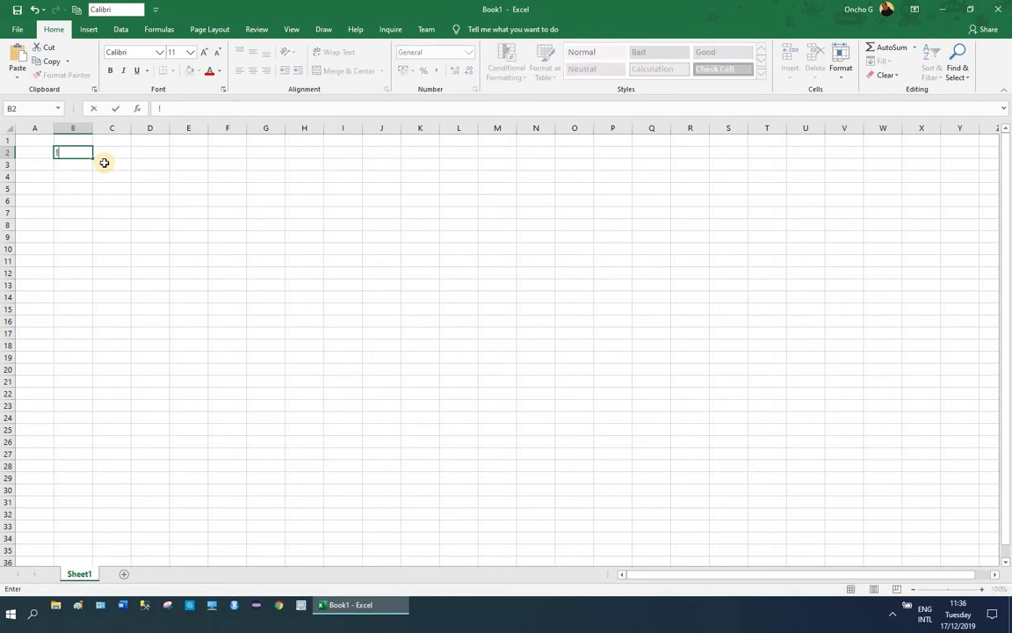
key(Return)
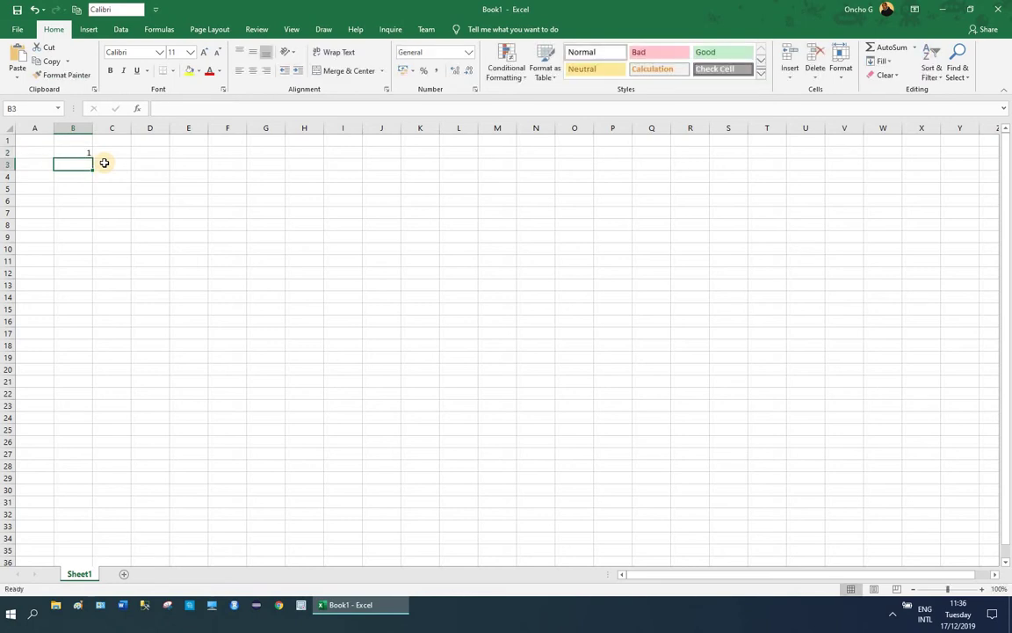
text(6)
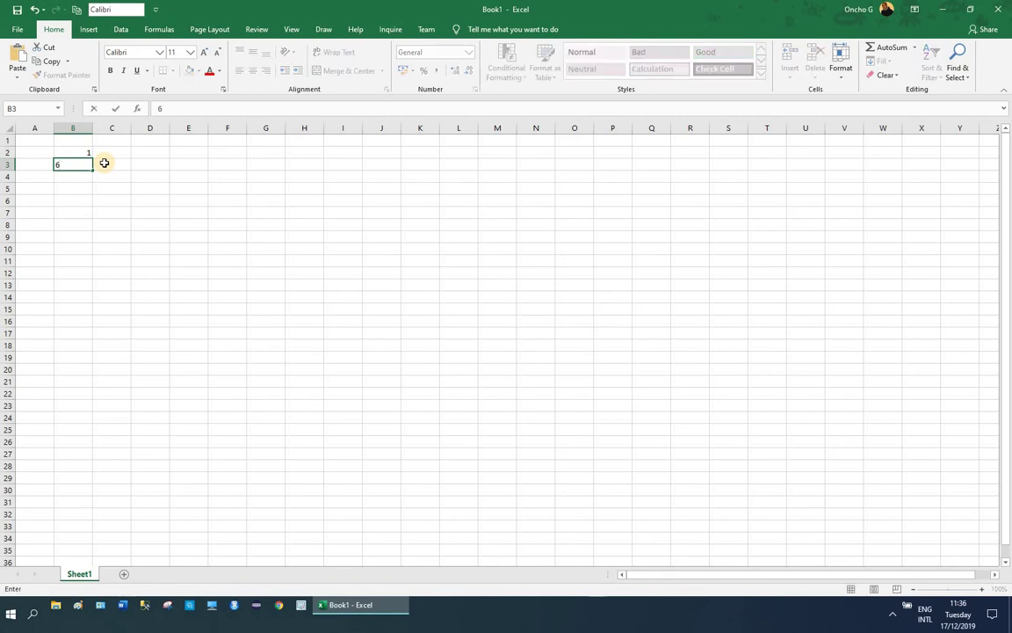
key(Return)
text(230)
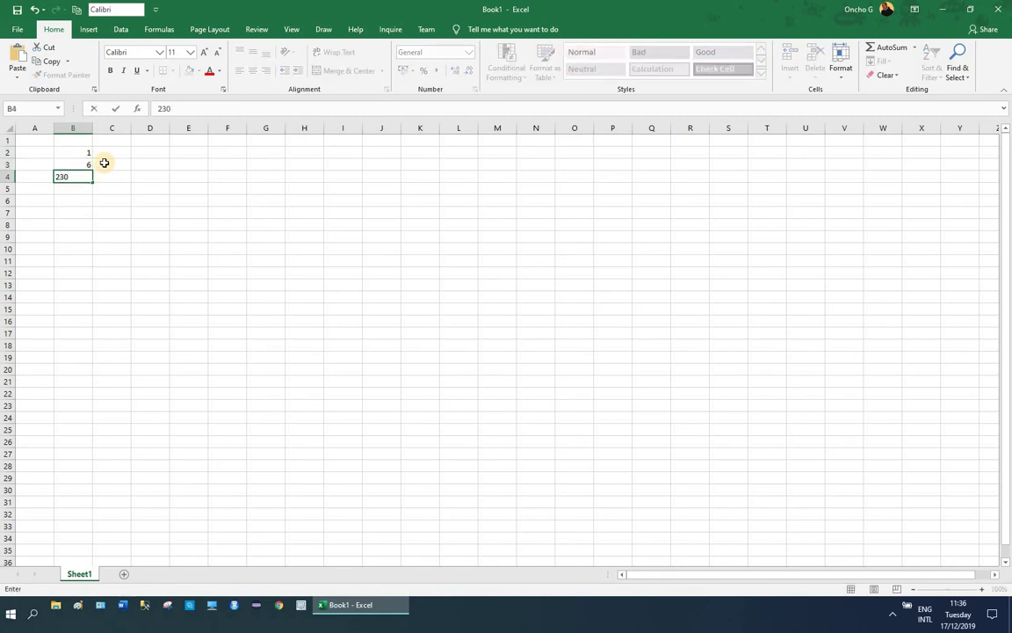
key(Return)
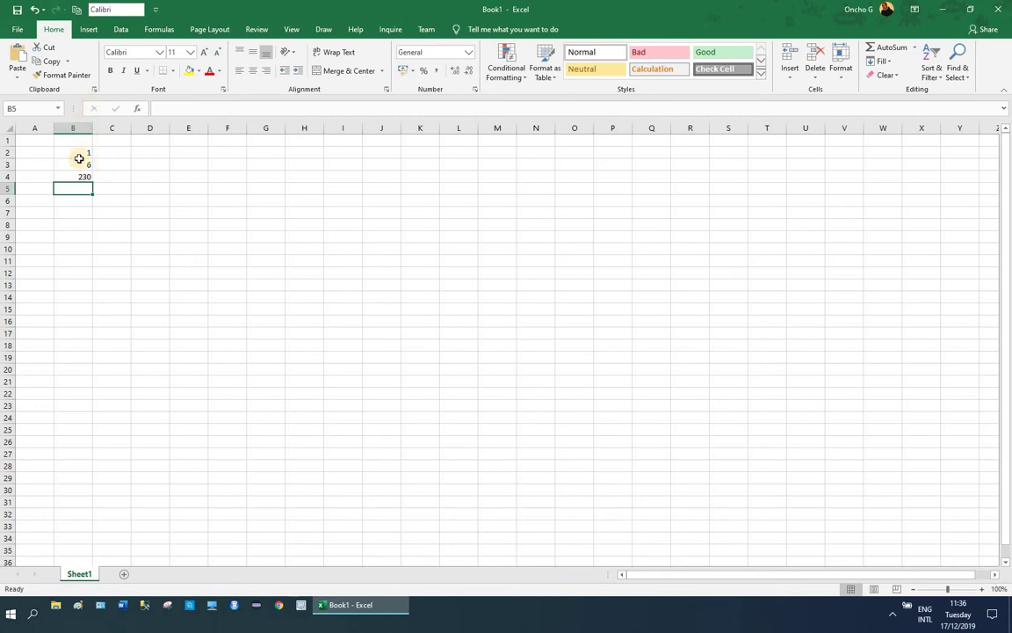
click(79, 153)
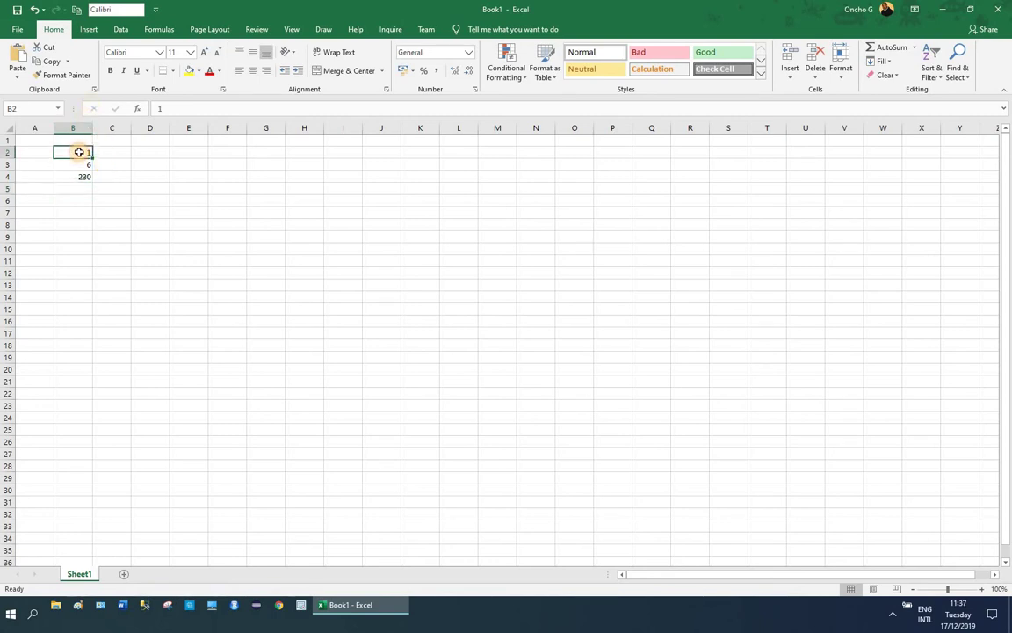
click(30, 140)
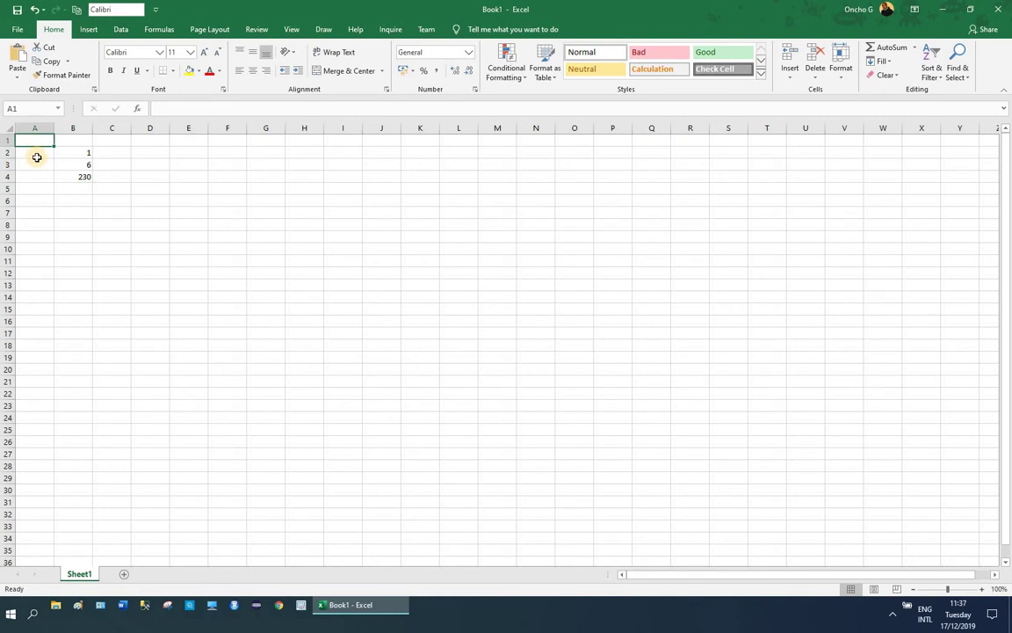
click(264, 164)
click(358, 175)
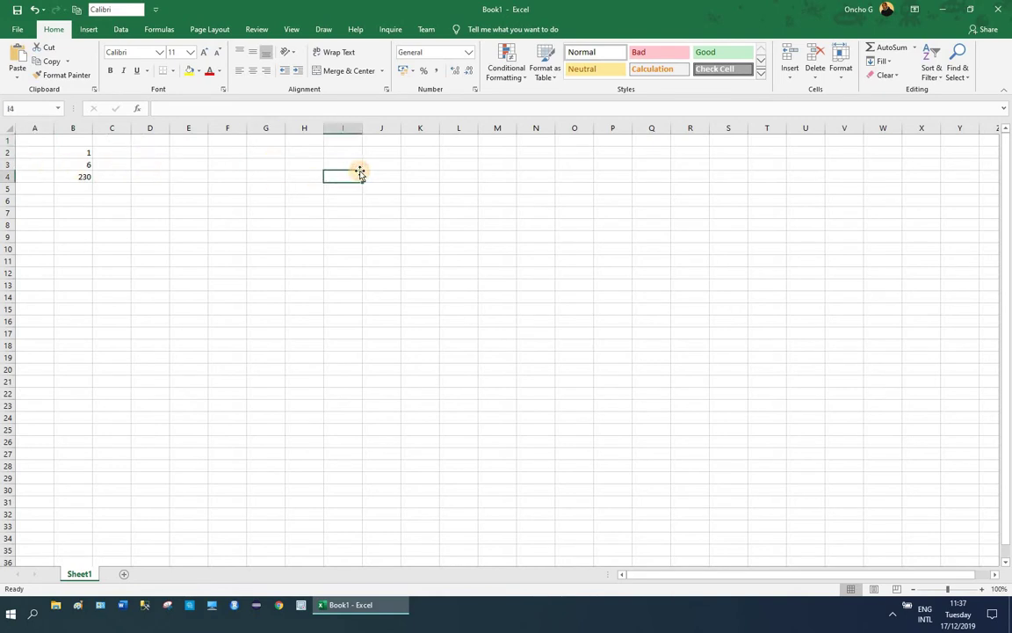
- Select the block of numbers in B2:B4 and move it to A1:A3
click(73, 154)
drag(74, 164, 78, 178)
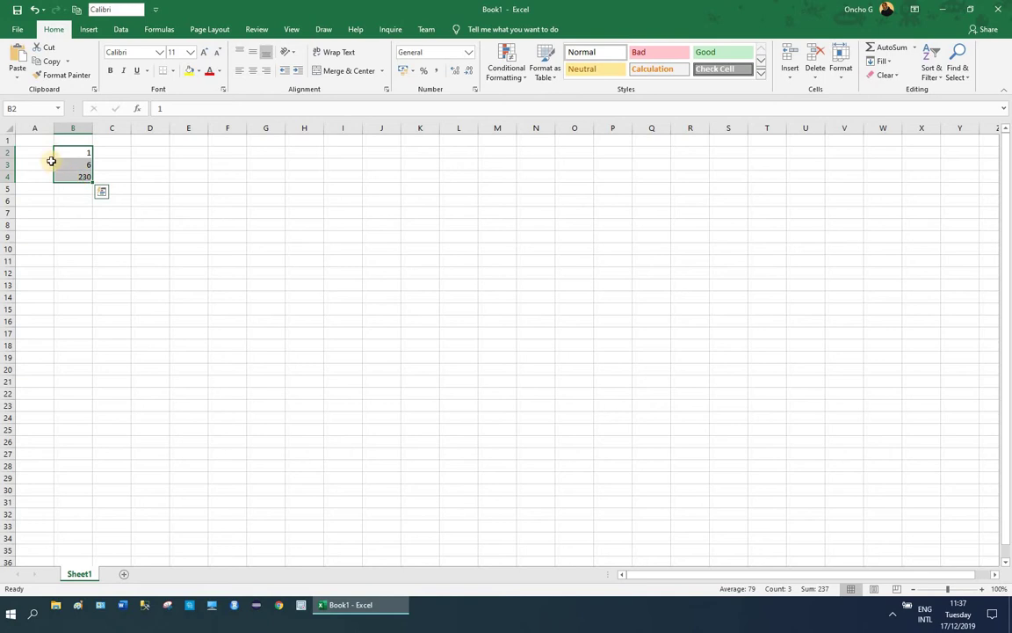
drag(60, 151, 73, 176)
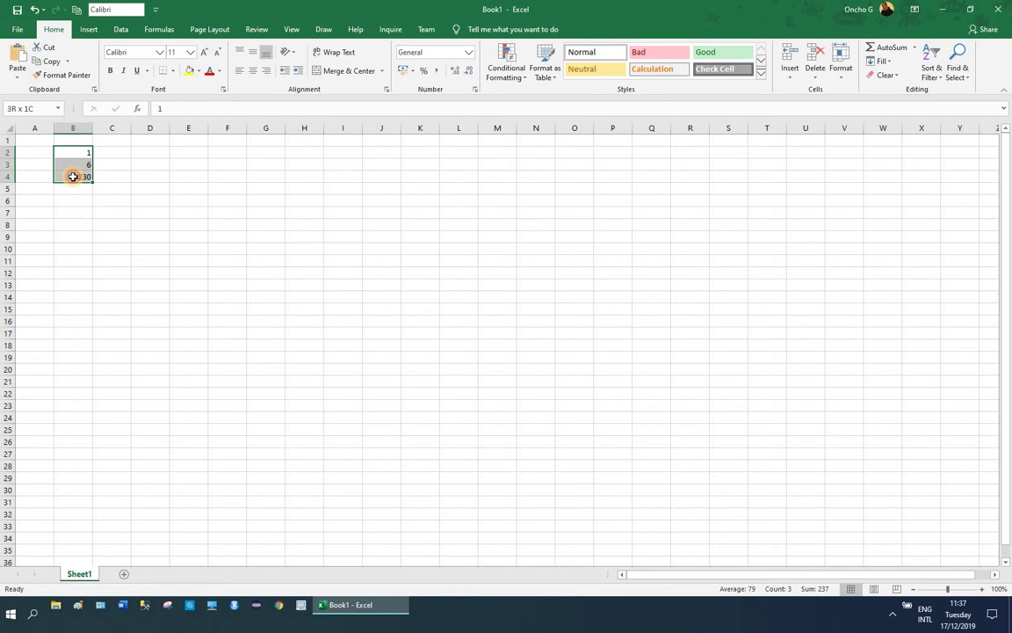
drag(73, 176, 73, 177)
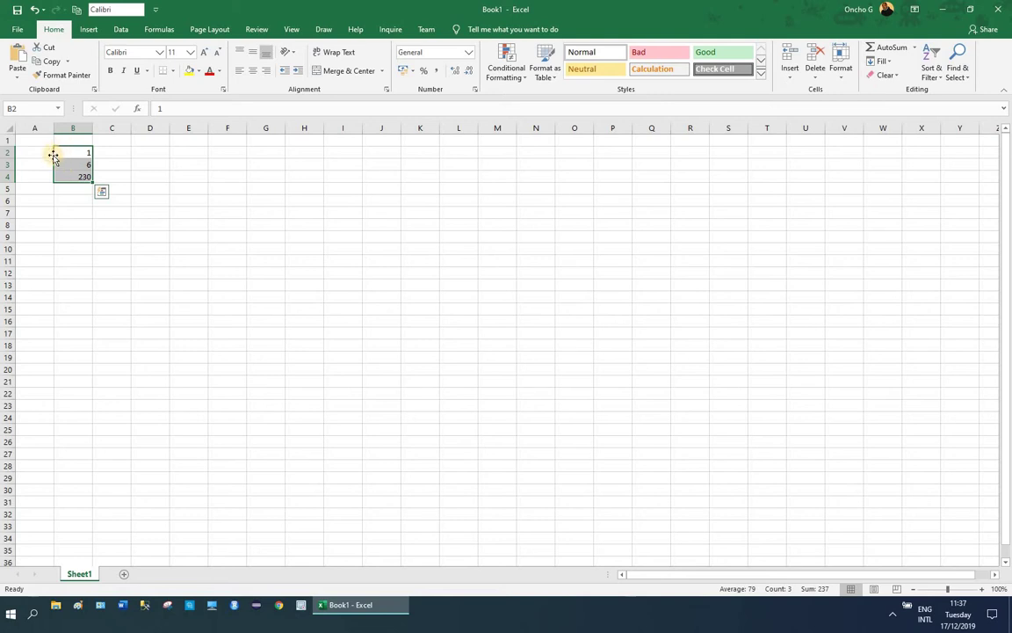
drag(55, 155, 36, 142)
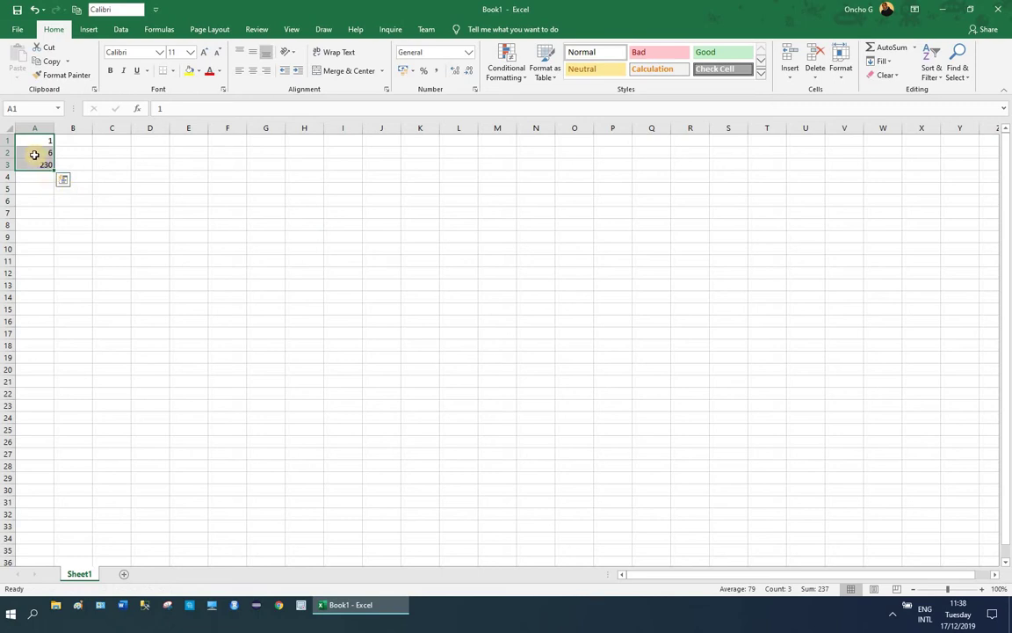
- Clear the numbers from cells A1:A3
drag(36, 140, 36, 167)
key(Delete)
click(42, 201)
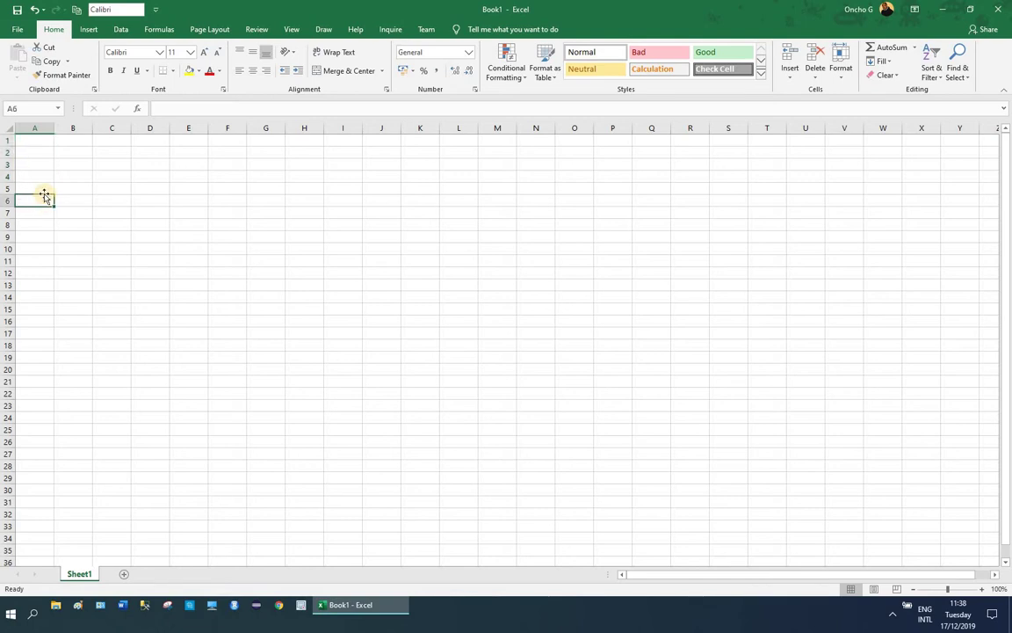
click(36, 142)
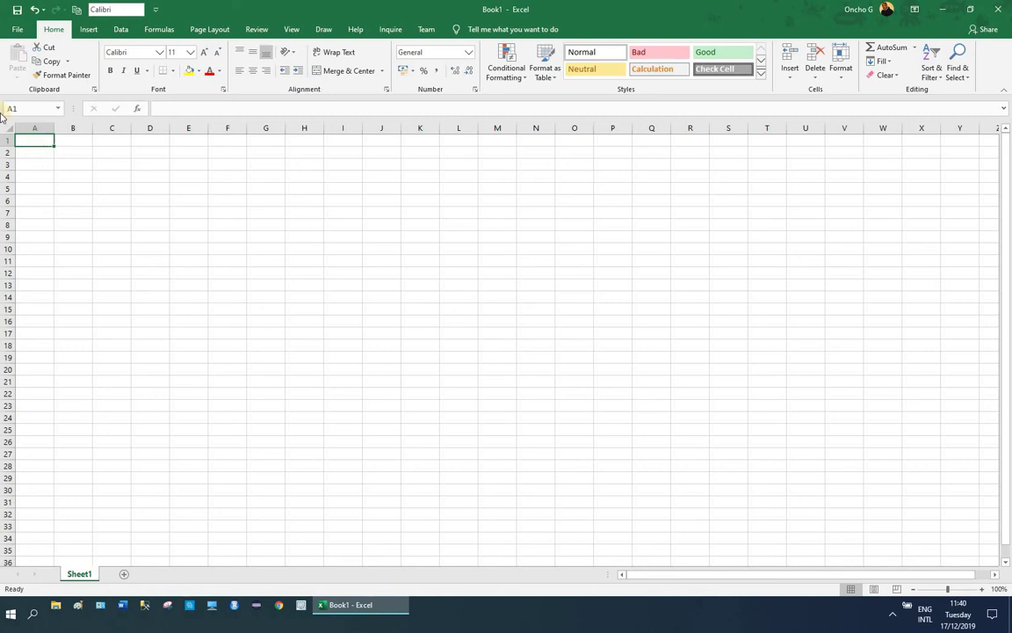
- Enter the numbers 1 to 6 one by one down cells D1 to D6
click(148, 142)
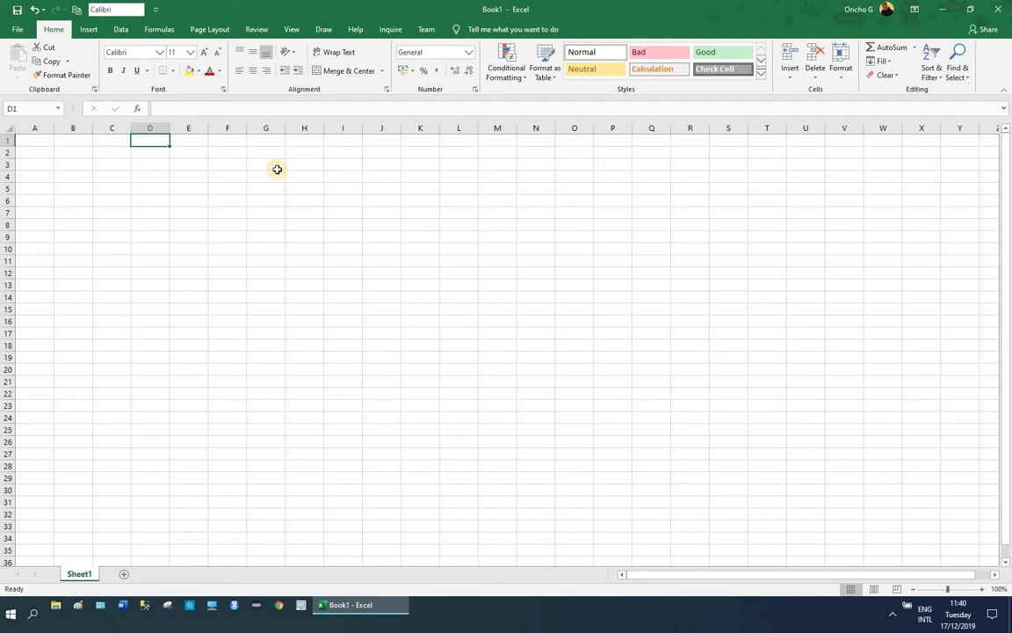
text(1)
key(Return)
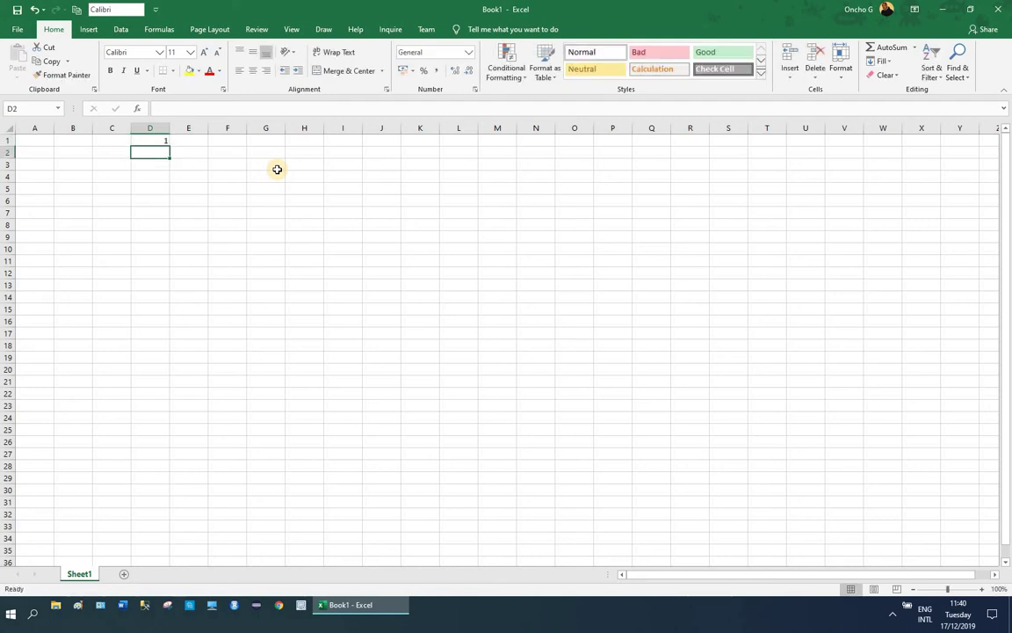
text(2)
key(Return)
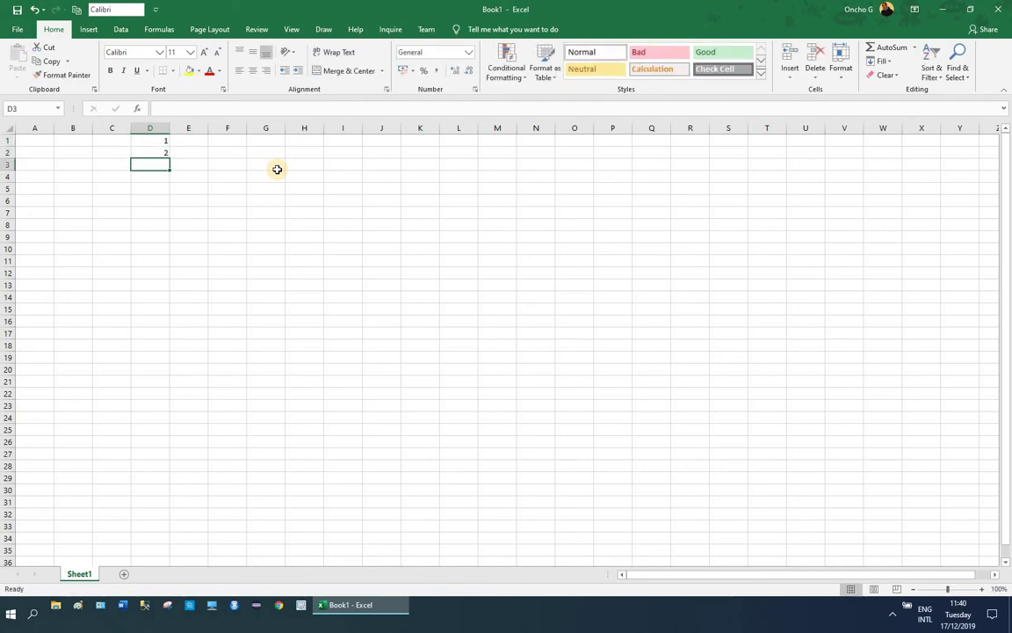
text(3)
key(Return)
text(4)
key(Return)
text(5)
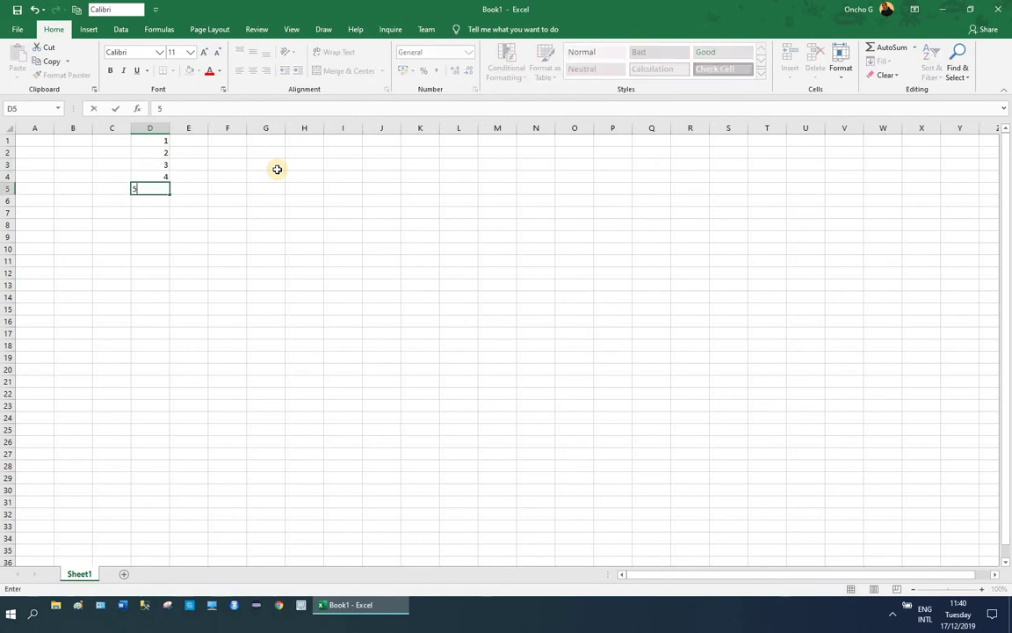
key(Return)
text(6)
key(Return)
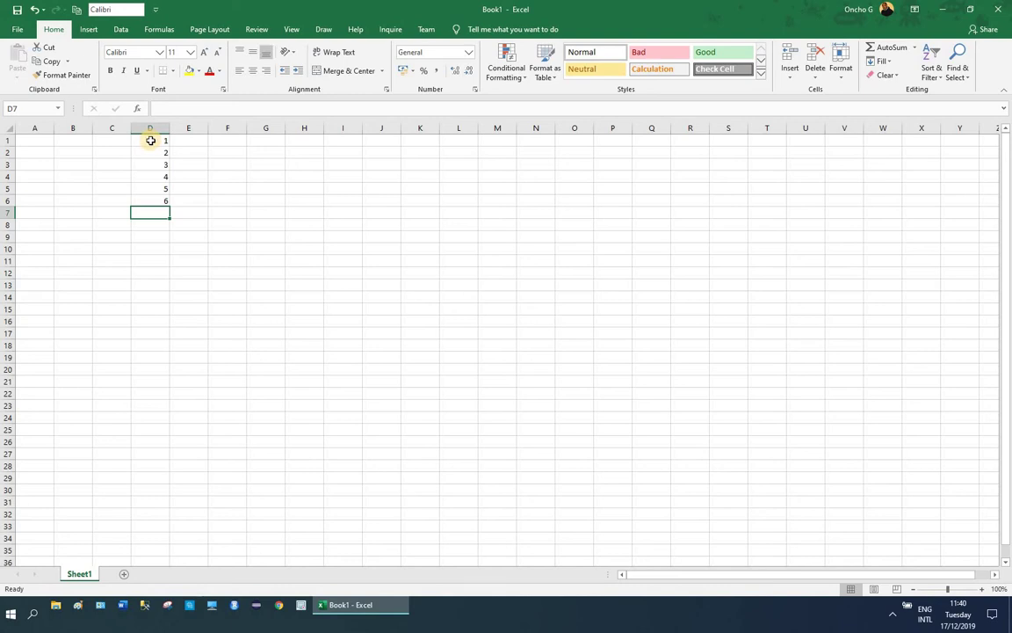
- Select D1:D6 and undo all six number entries in column D
click(161, 142)
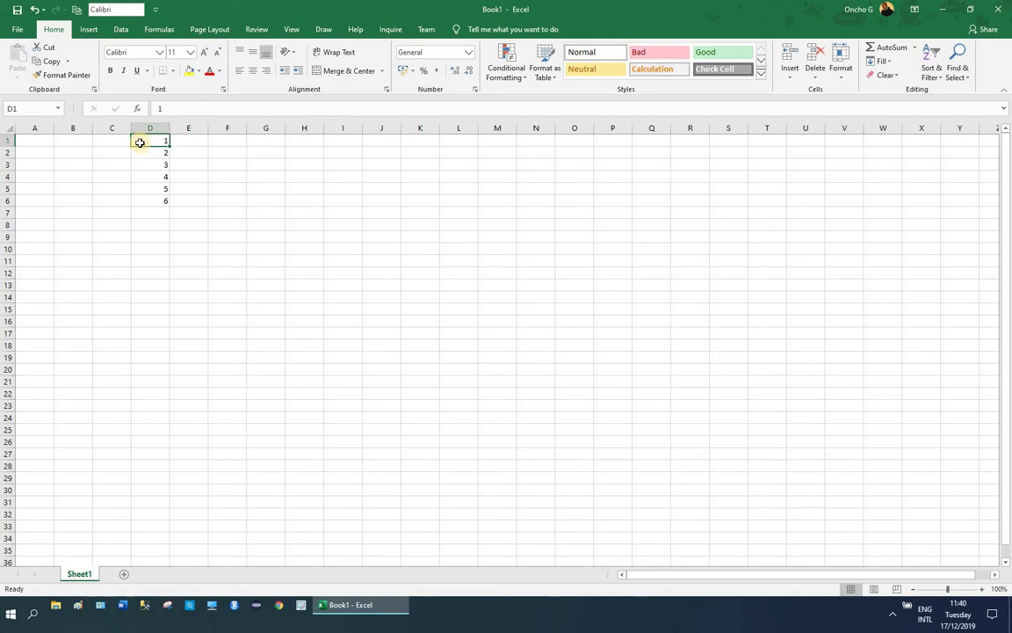
drag(140, 142, 156, 200)
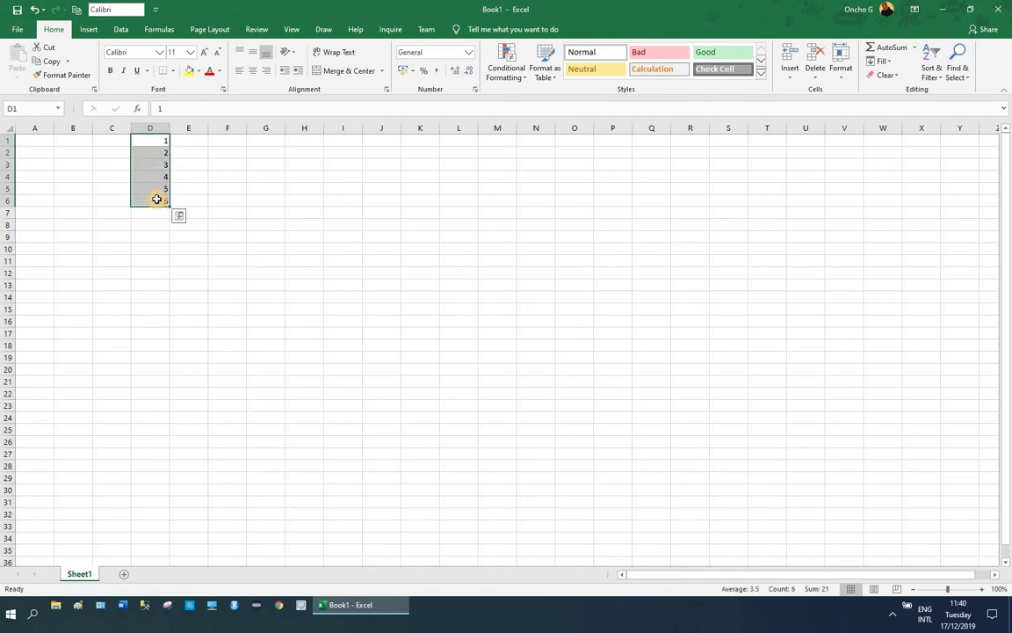
key(ctrl+z)
key(ctrl+z)
key(ctrl+z)
key(ctrl+z)
key(ctrl+z)
key(ctrl+z)
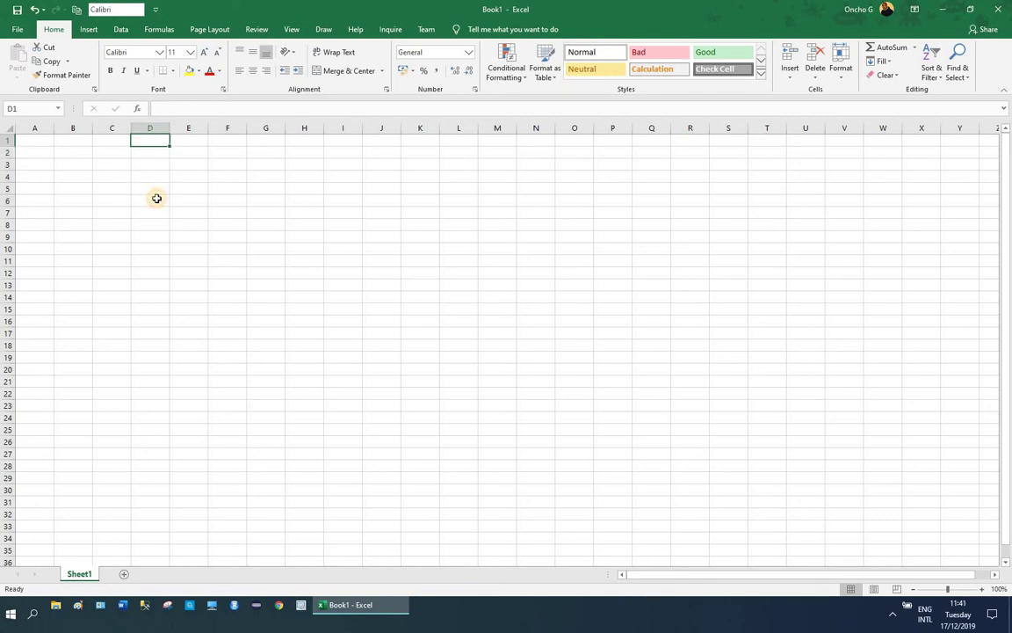
- Enter the numbers 1, 2 and 3 down cells D1 to D3
text(1)
key(Return)
text(2)
key(Return)
text(3)
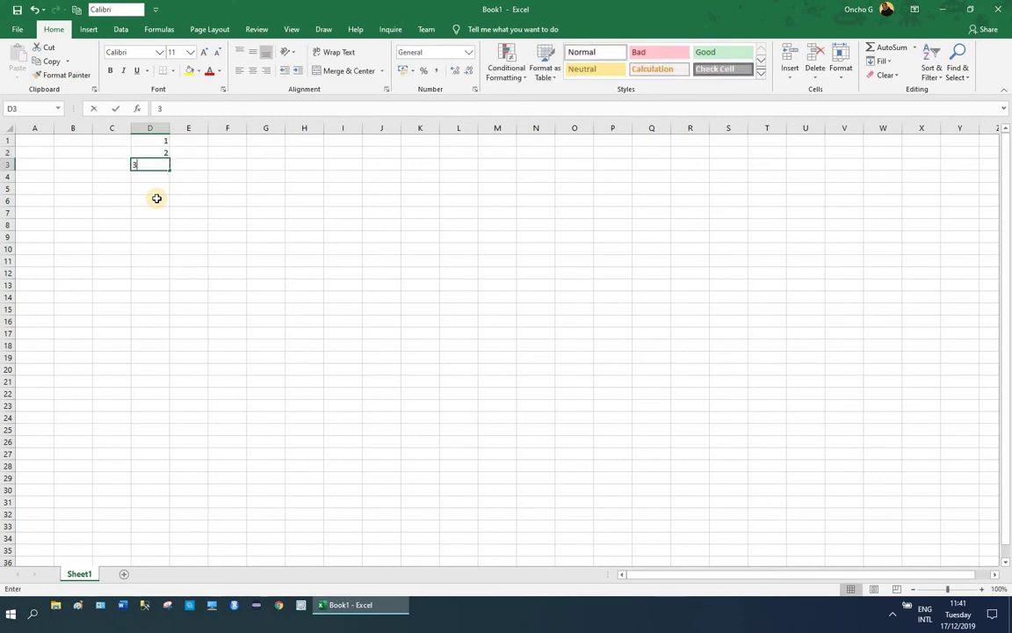
click(172, 201)
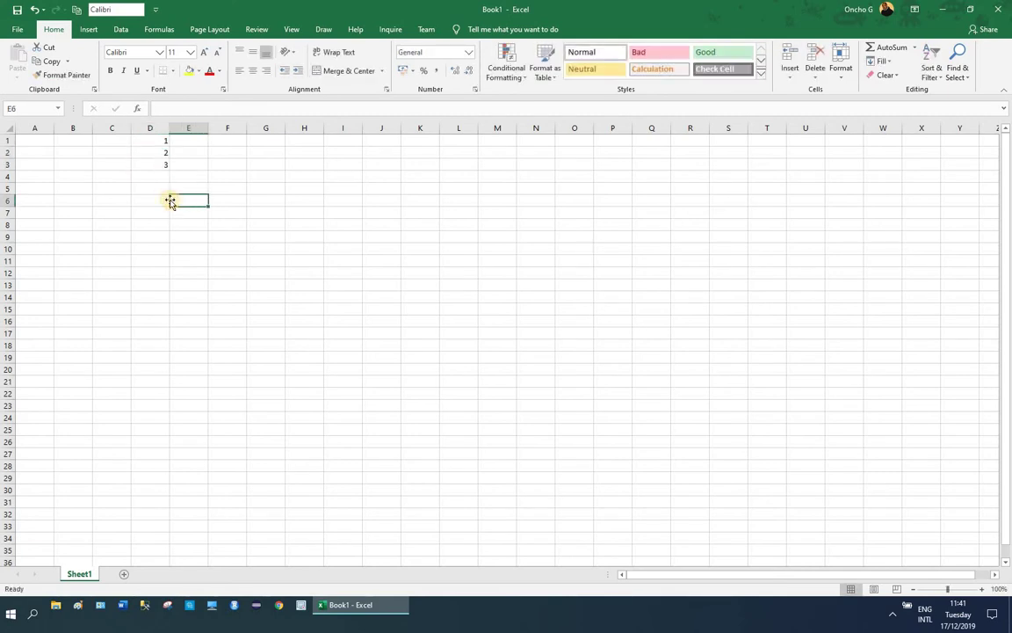
- Select D1:D3 and extend the number series down to cell D30 with AutoFill
click(152, 140)
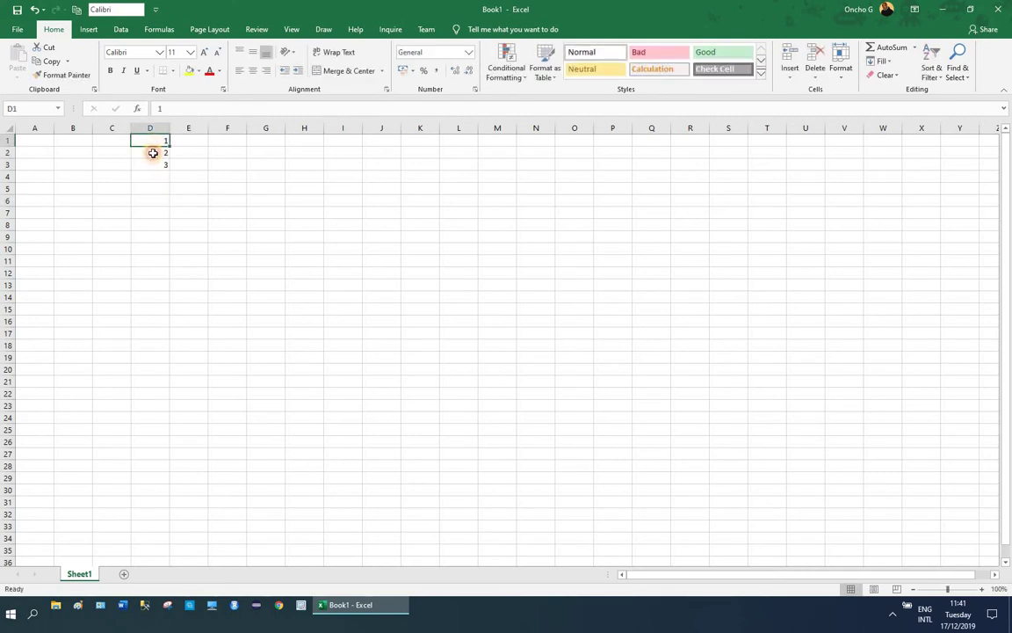
drag(153, 153, 153, 165)
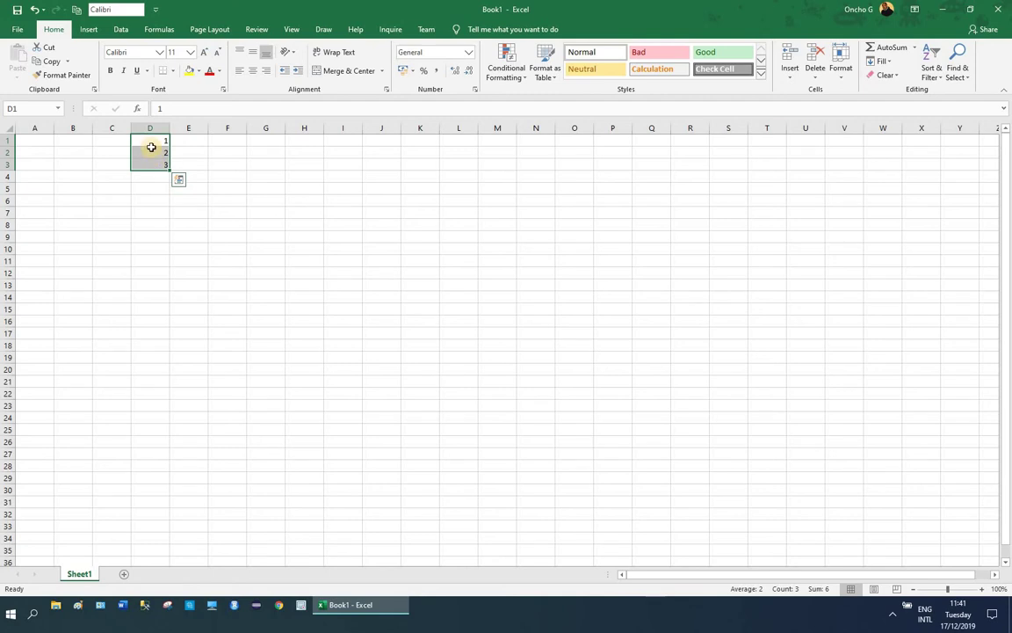
click(151, 141)
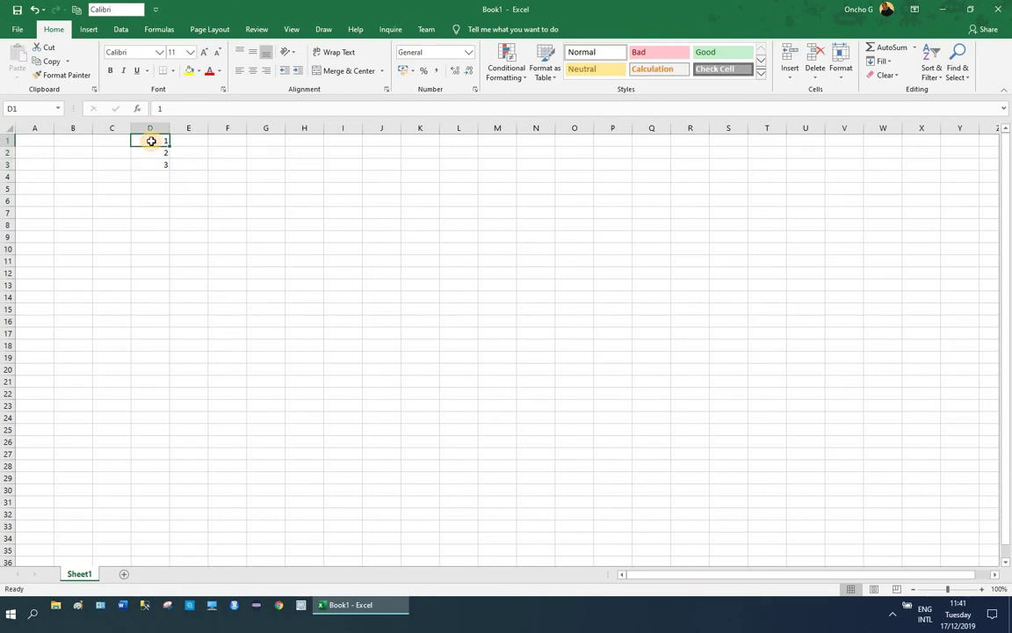
drag(151, 140, 151, 167)
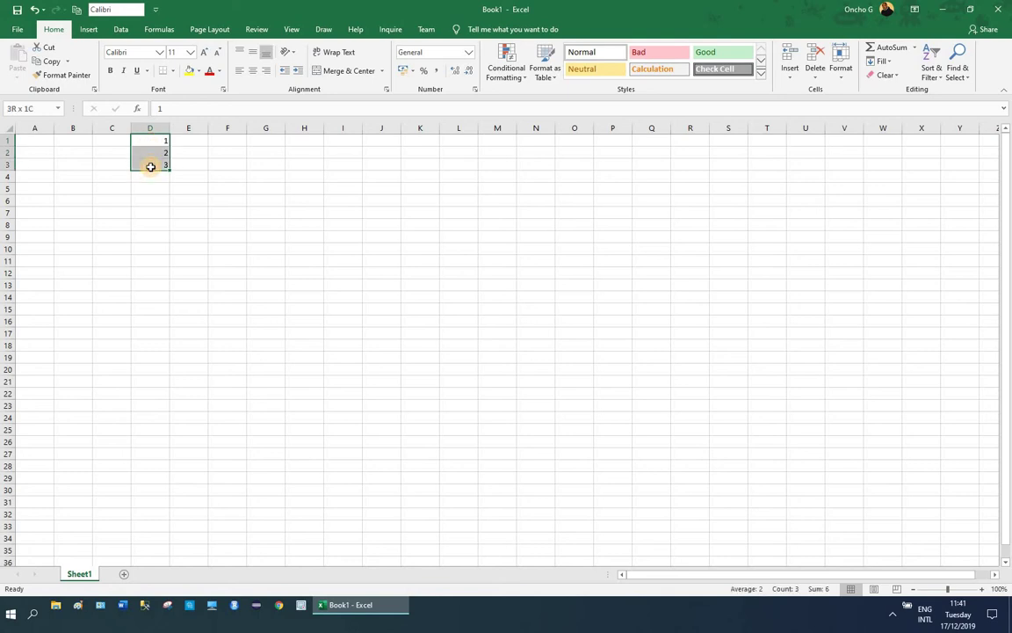
drag(150, 167, 151, 166)
key(ctrl+c)
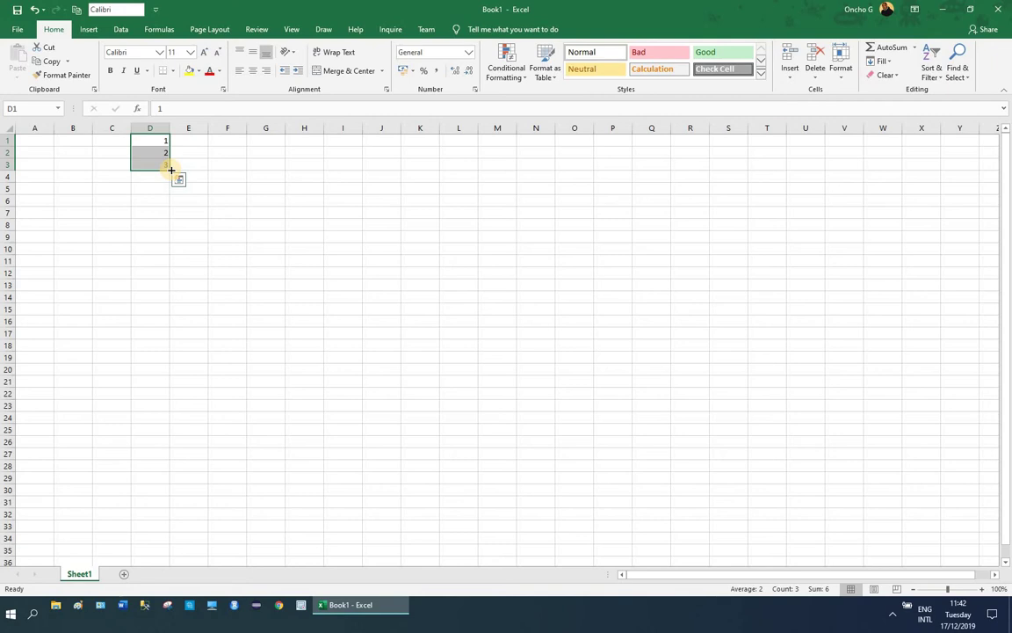
drag(171, 169, 165, 491)
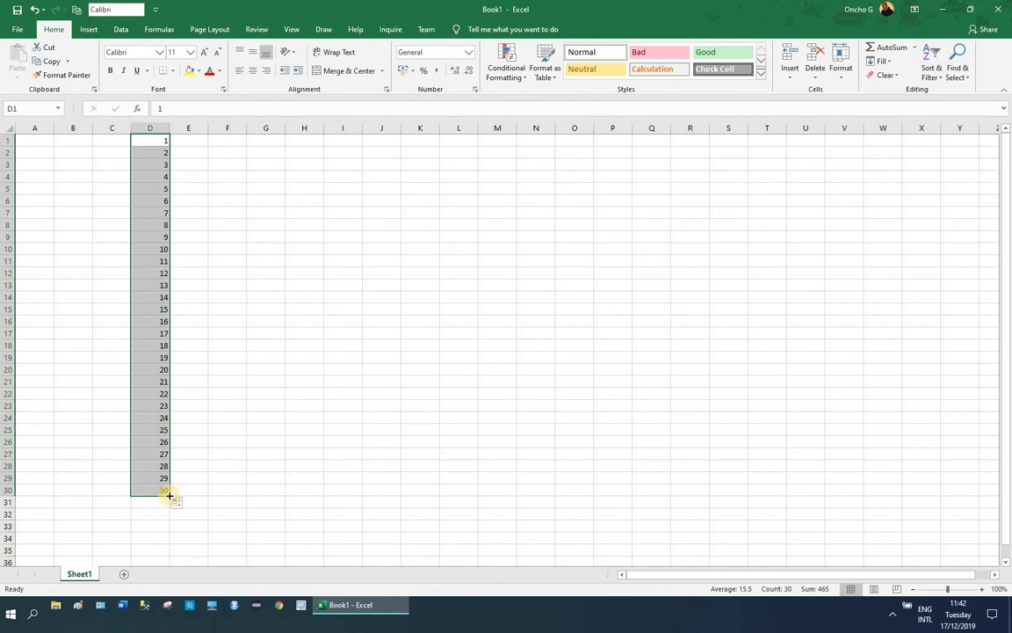
- Shorten the filled series in column D so it ends at cell D10
drag(169, 496, 184, 254)
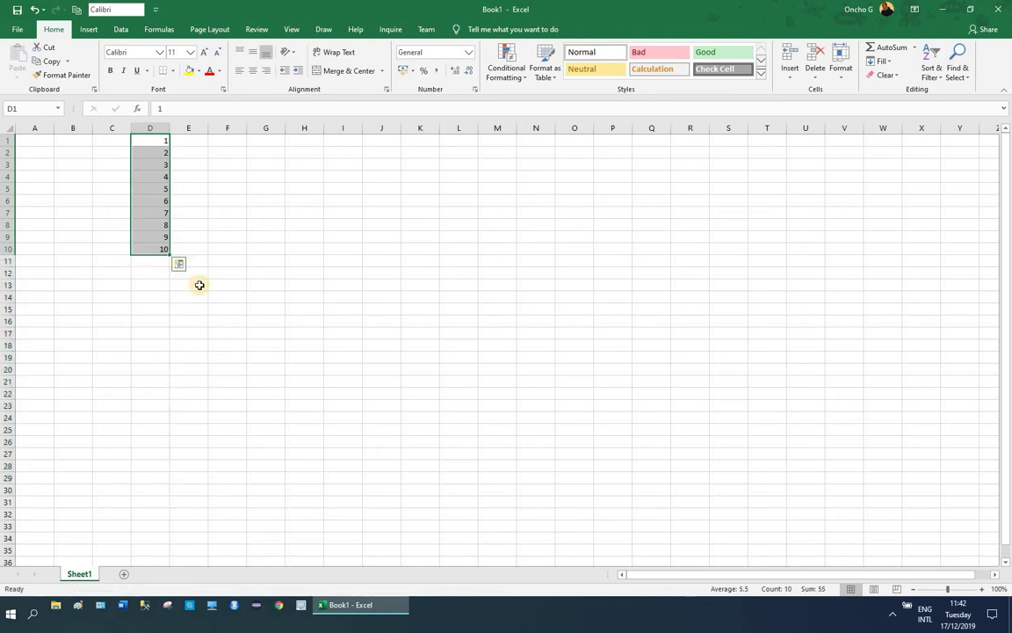
click(200, 284)
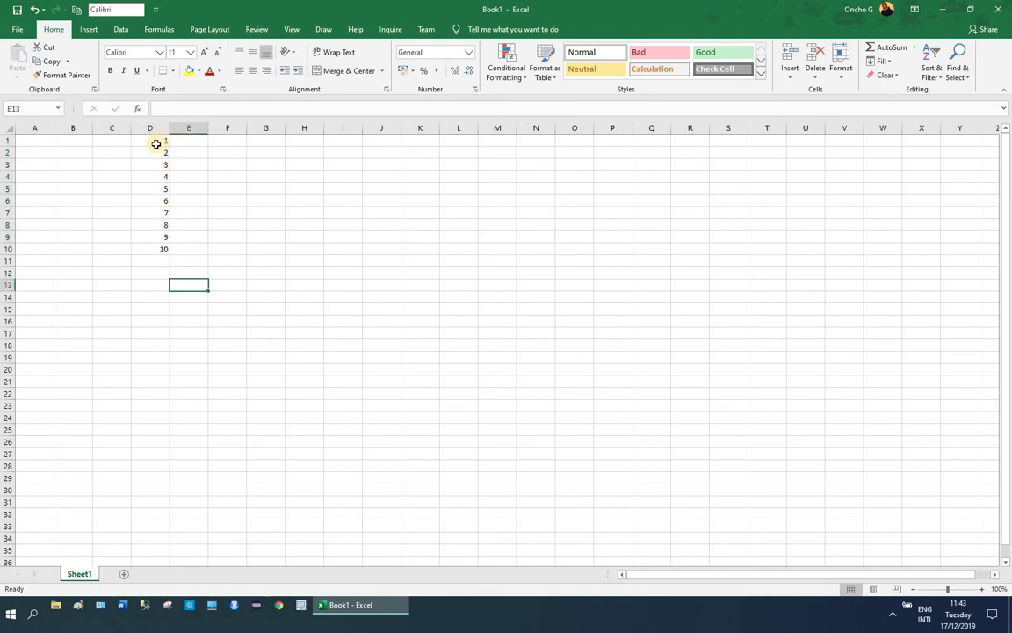
- Clear cells D4:D11, keeping only the first three numbers of the series
drag(155, 179, 160, 261)
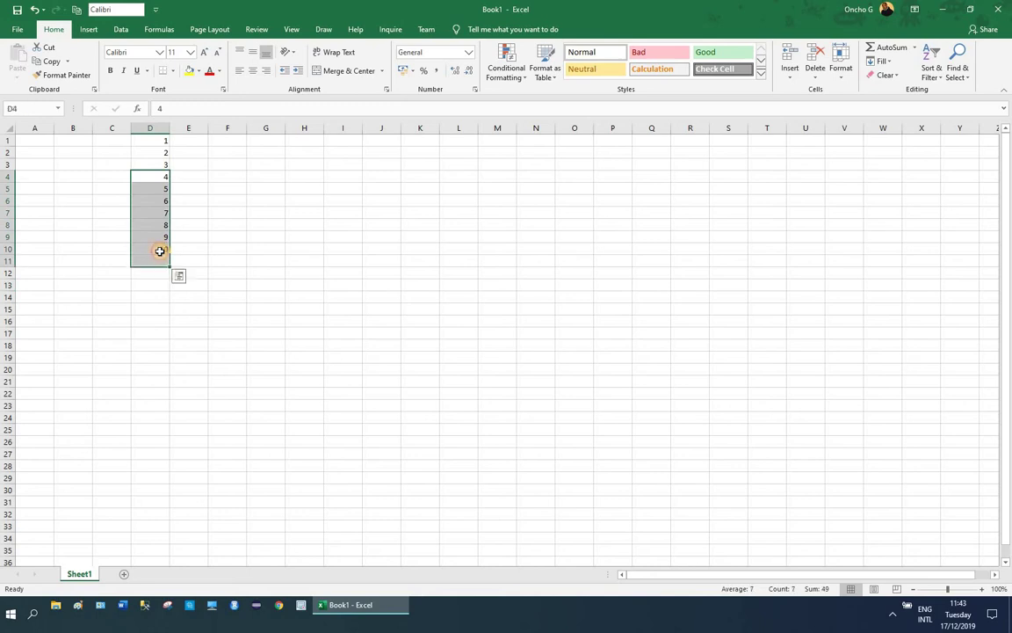
key(Delete)
click(178, 222)
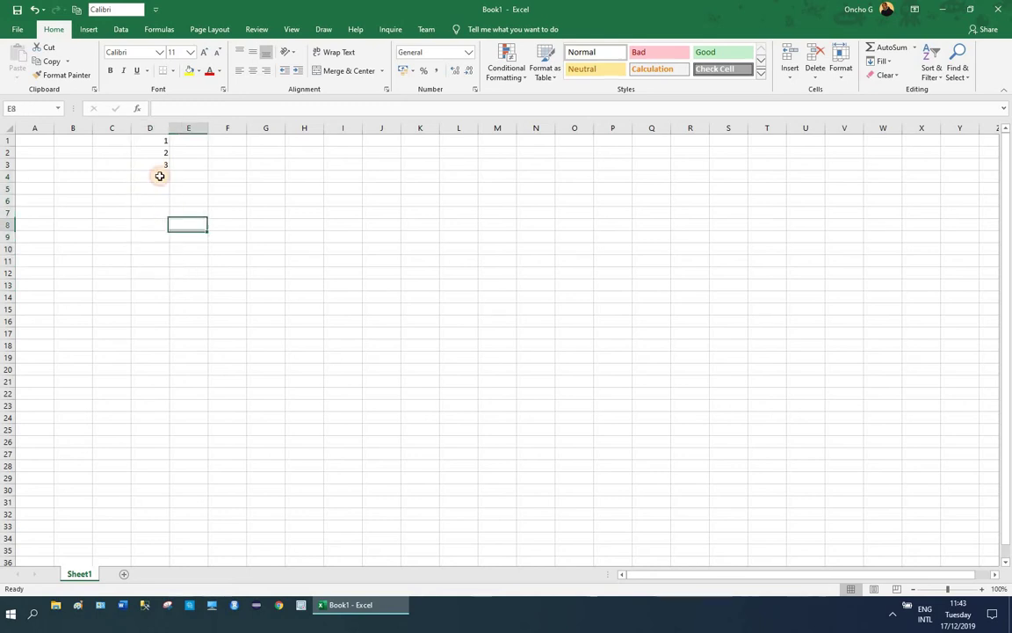
- Select D1:D3, extend the number series down to cell D20 with AutoFill, and shorten it to end at cell D10
drag(151, 141, 152, 161)
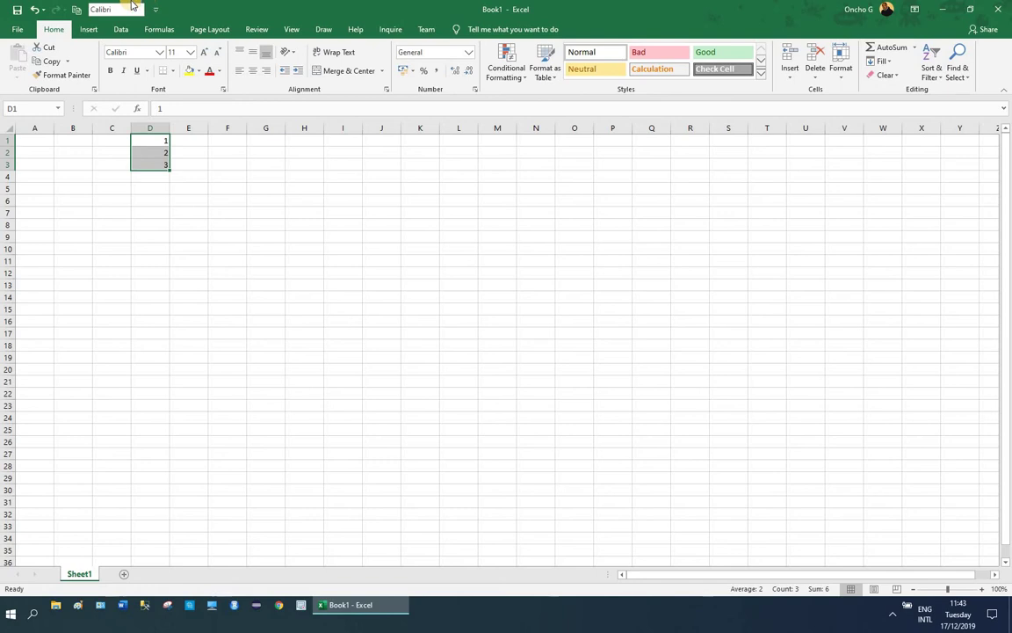
key(ctrl+v)
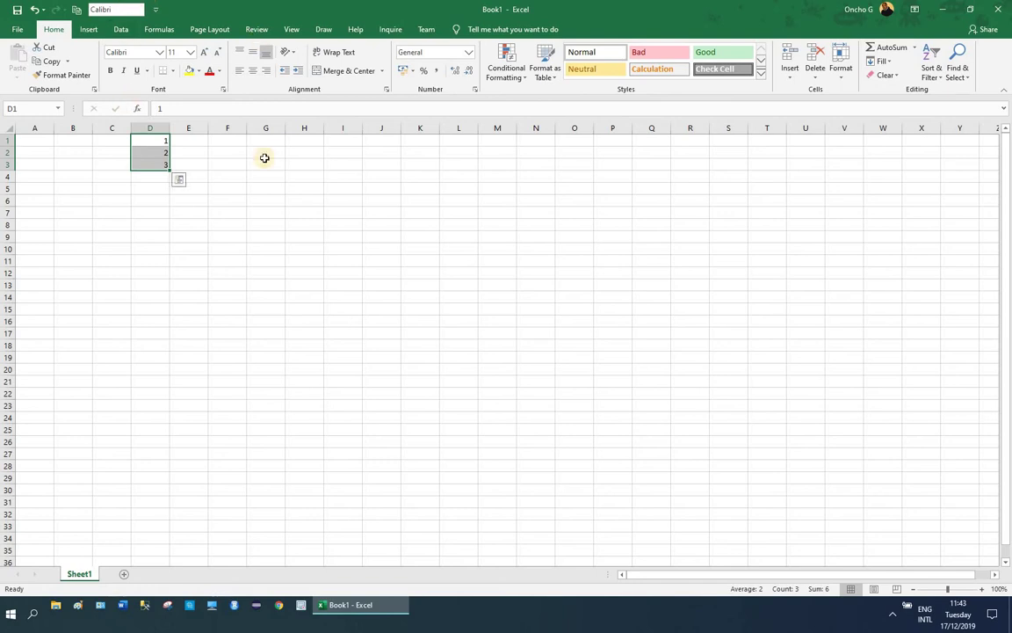
click(154, 141)
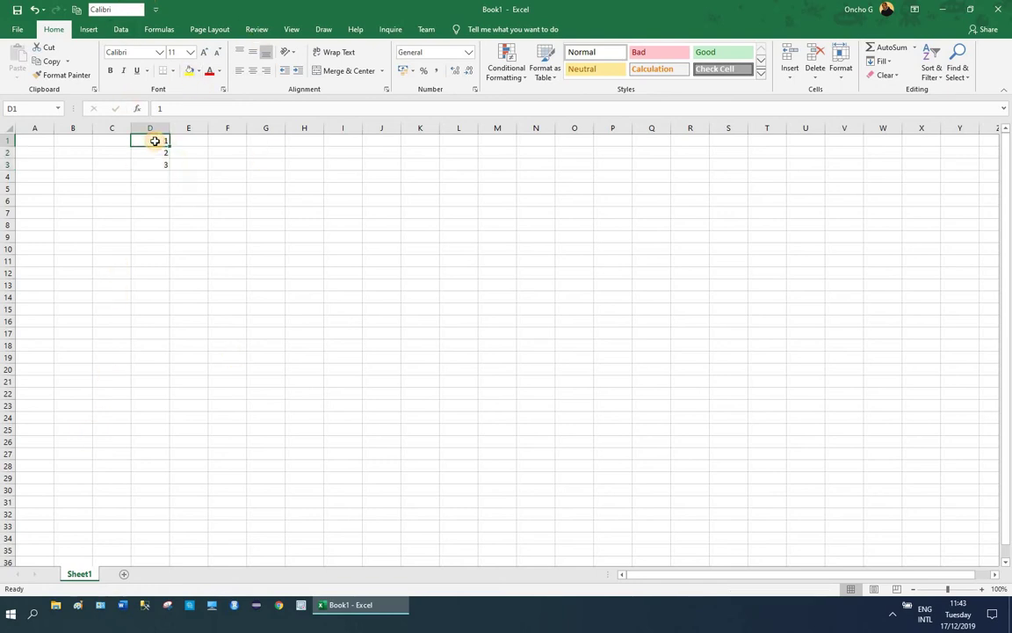
drag(155, 140, 155, 165)
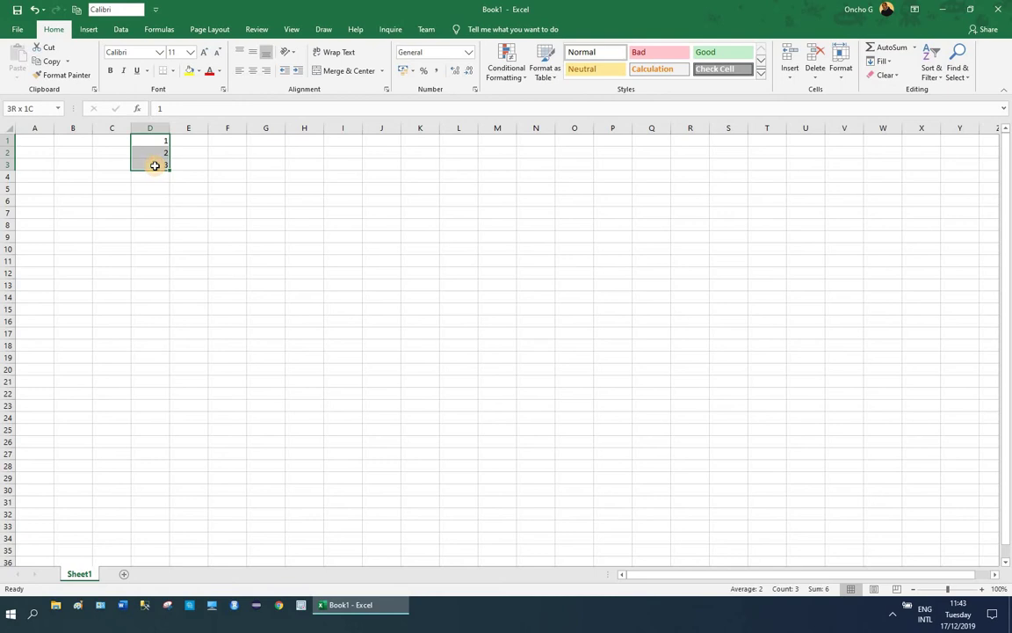
drag(155, 166, 155, 165)
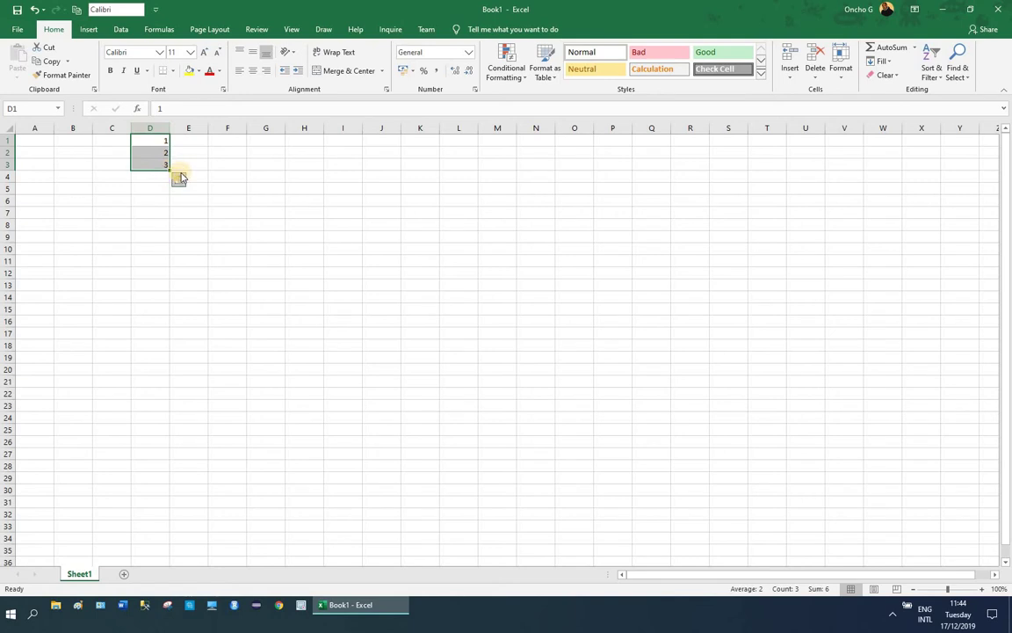
mouse_move(171, 171)
mouse_down()
mouse_move(138, 144)
mouse_move(172, 168)
mouse_move(170, 375)
mouse_up()
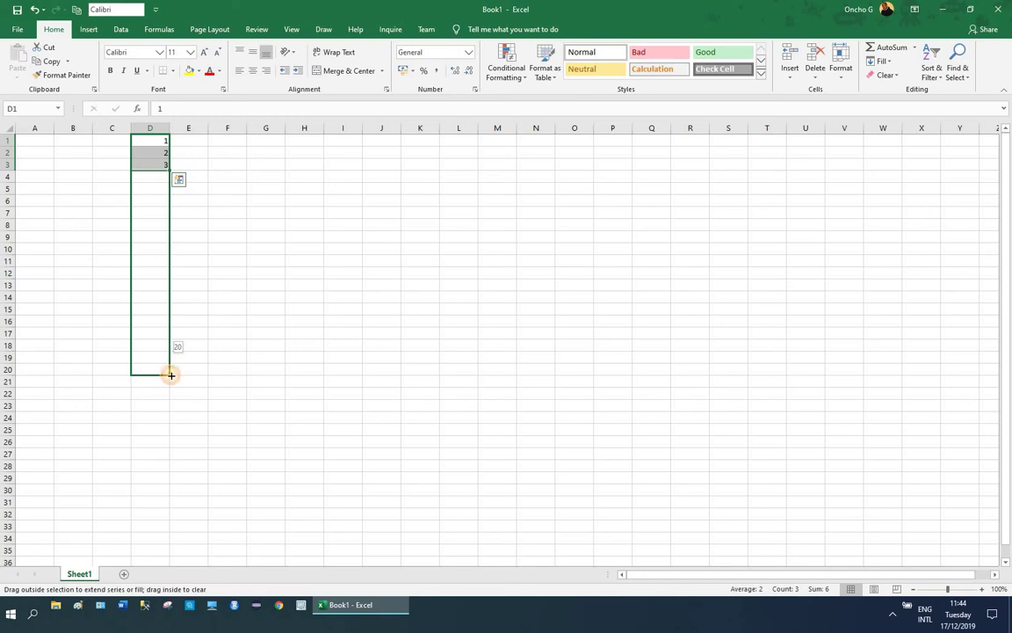
drag(171, 376, 170, 375)
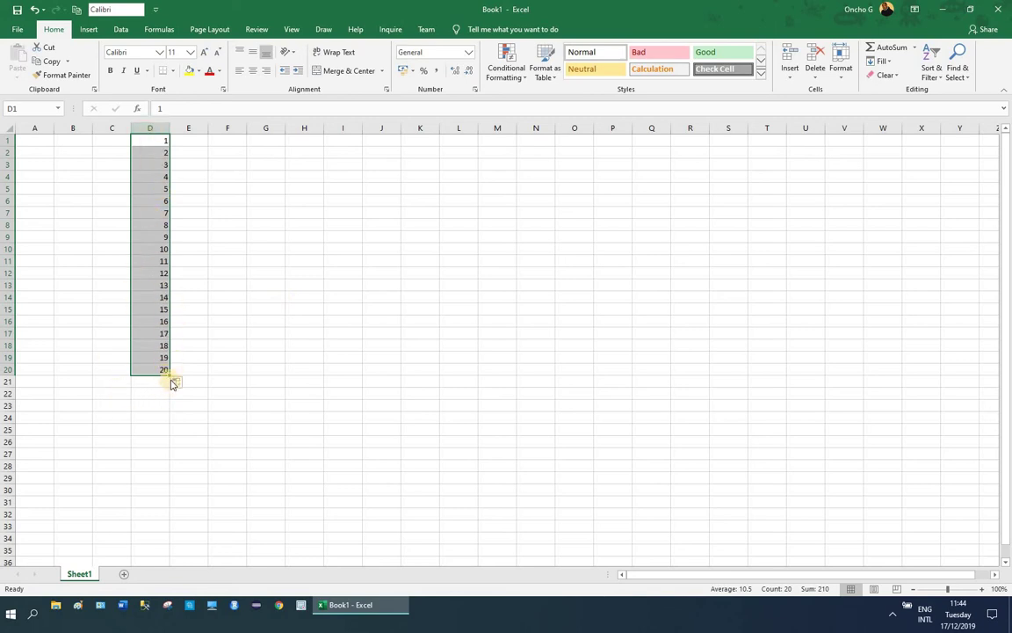
drag(170, 376, 177, 254)
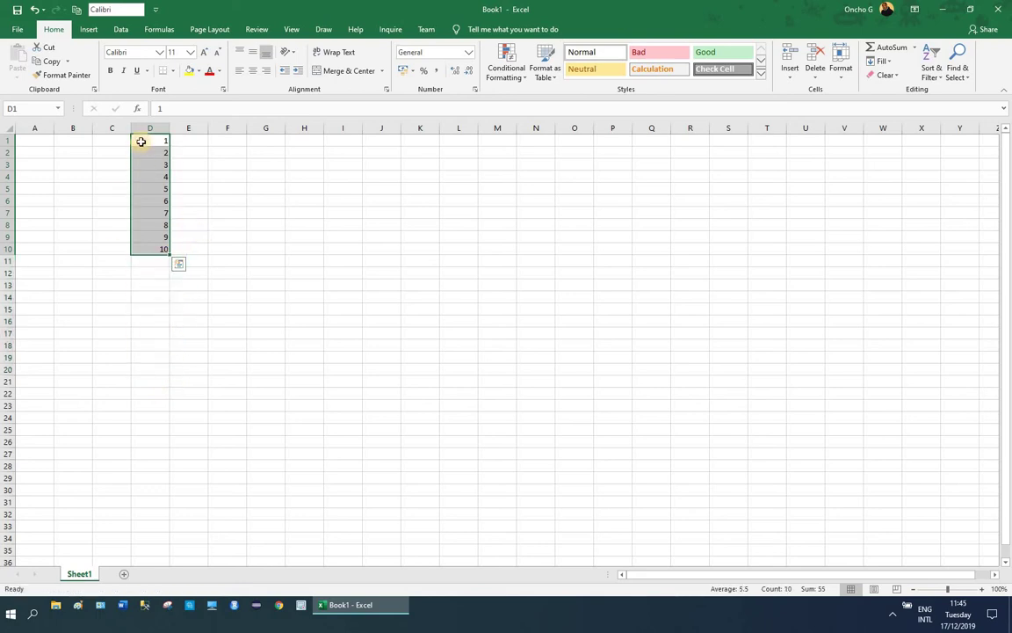
- Clear the contents of cells D1:D12 and undo the clearing
drag(143, 140, 142, 268)
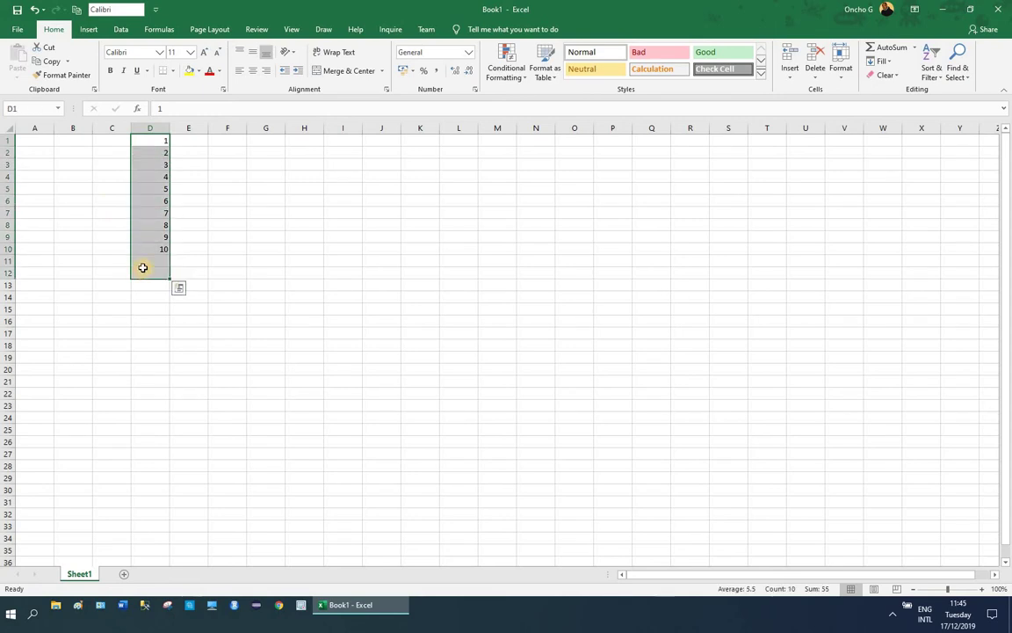
key(Delete)
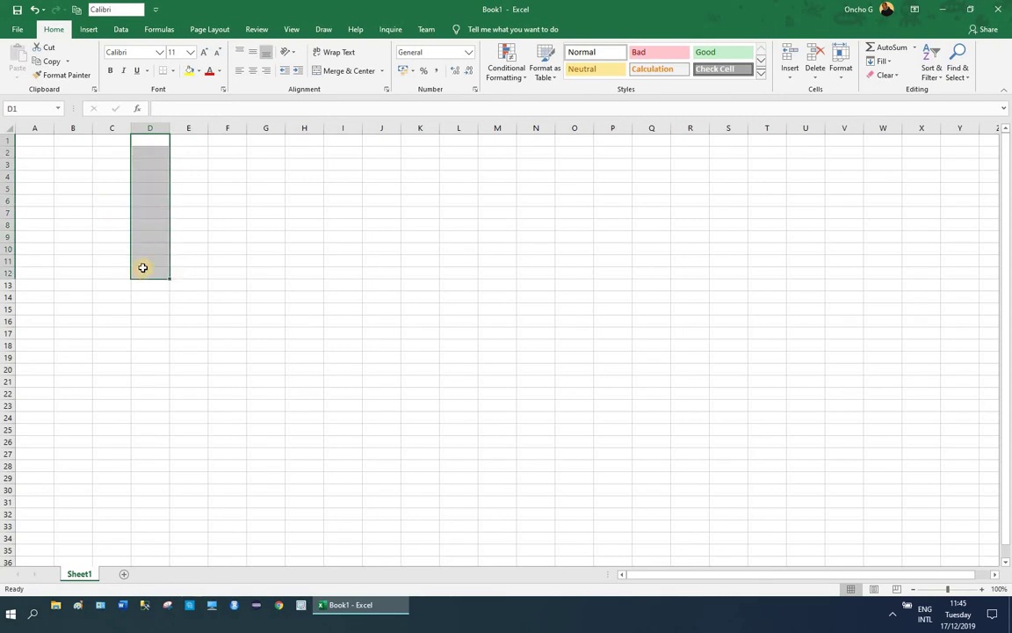
key(ctrl+z)
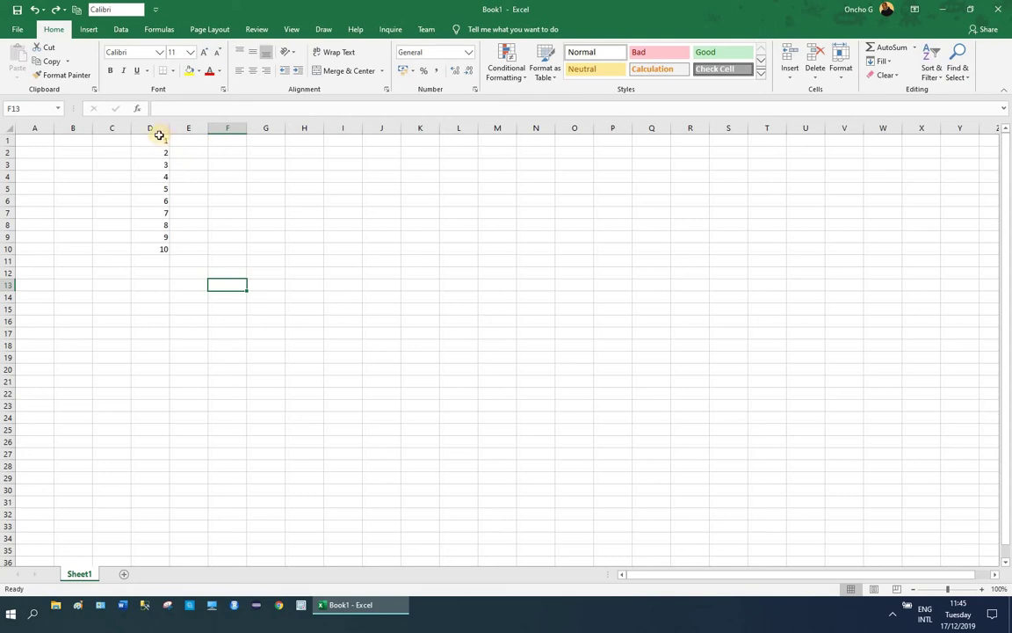
- Enter the numbers 2 and 3 in cells F1 and F2
click(225, 142)
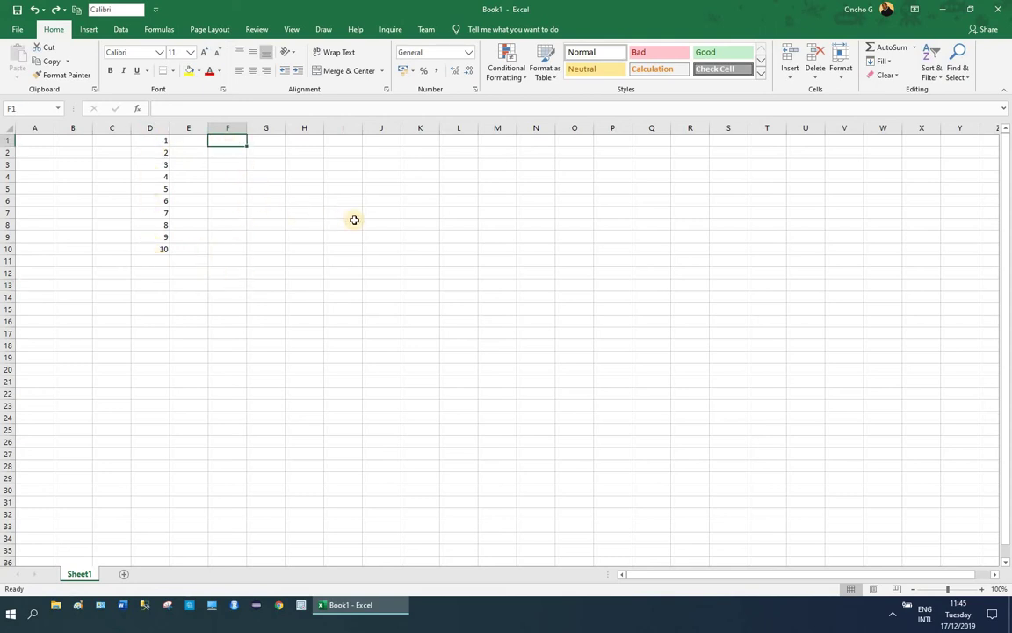
text(2)
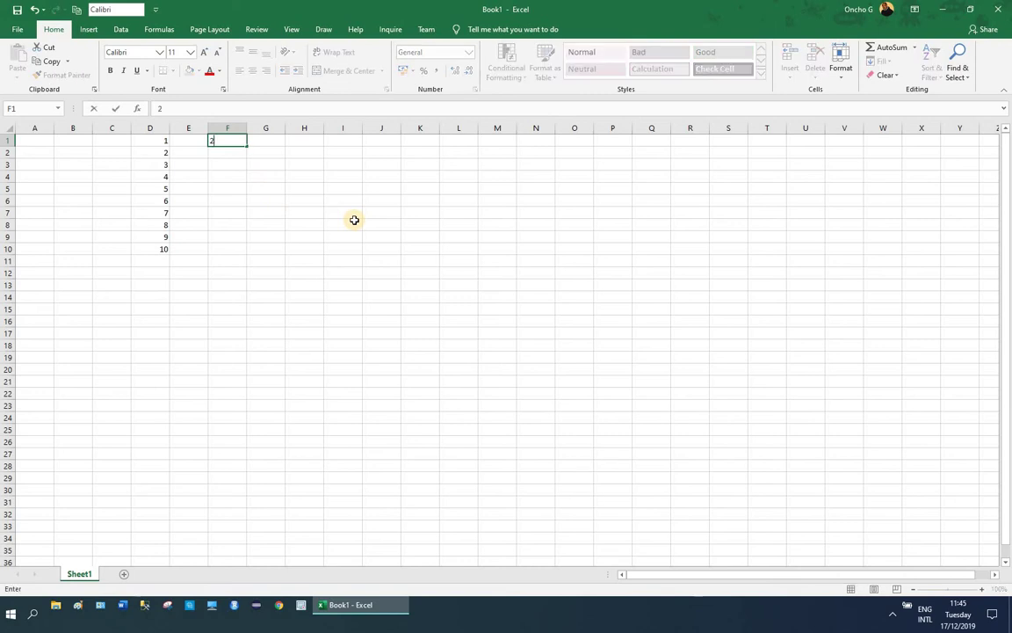
key(Return)
text(3)
key(Return)
key(Up)
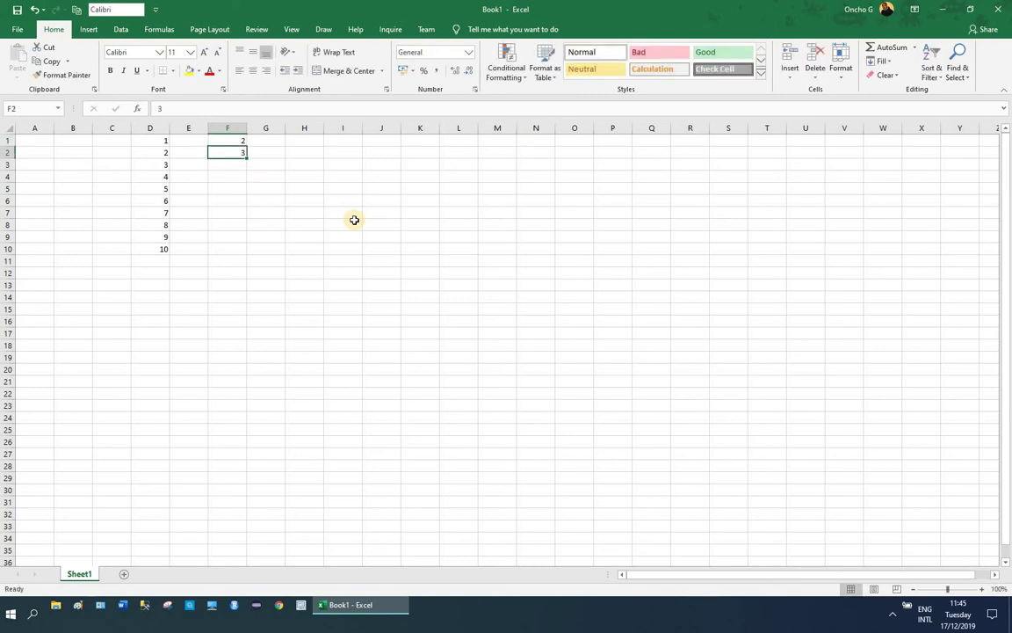
- Extend the series from F1:F2 down to cell F12 with AutoFill, and clear the whole filled range
click(234, 140)
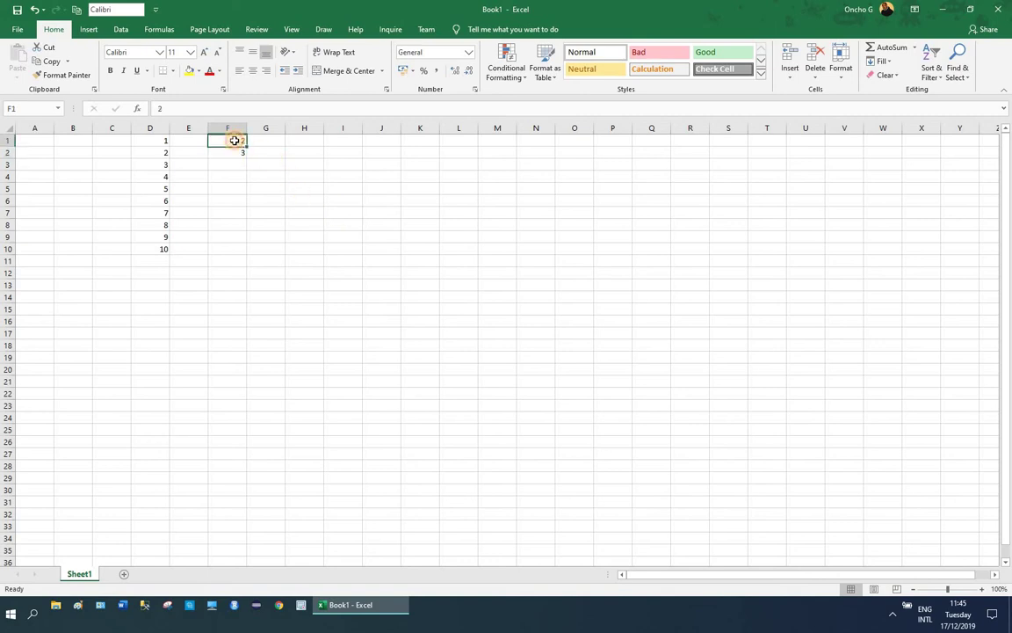
drag(235, 141, 247, 270)
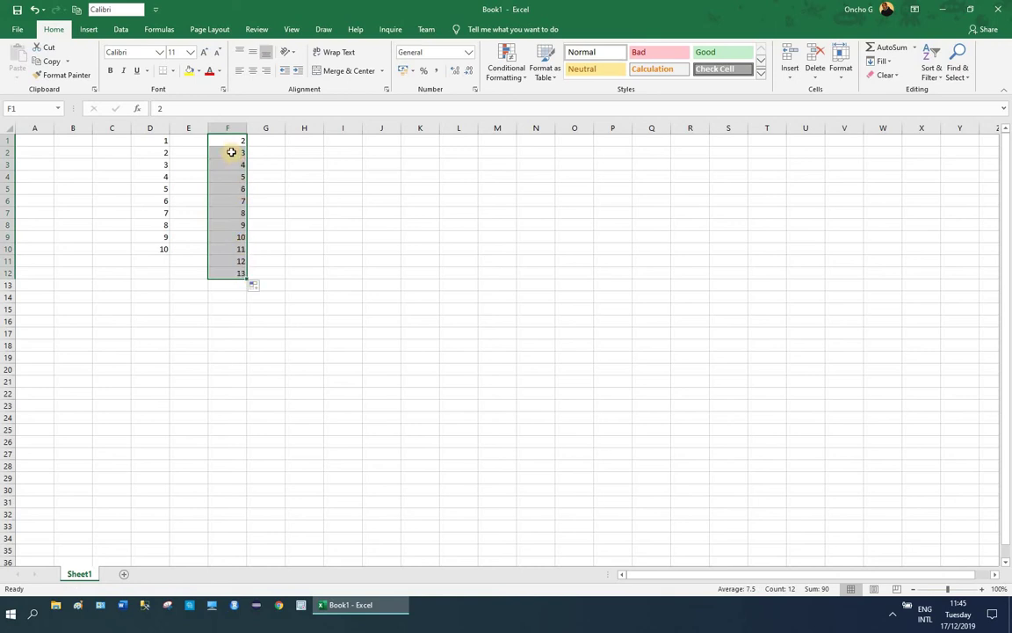
drag(231, 140, 237, 270)
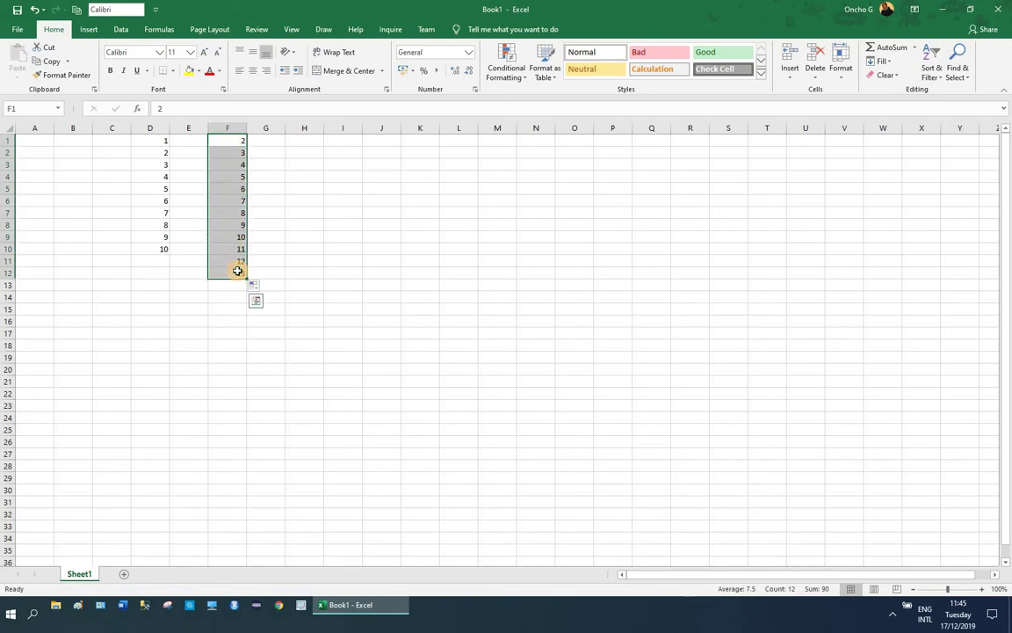
key(Delete)
- Enter the numbers 2 and 4 in cells F1 and F2
click(217, 141)
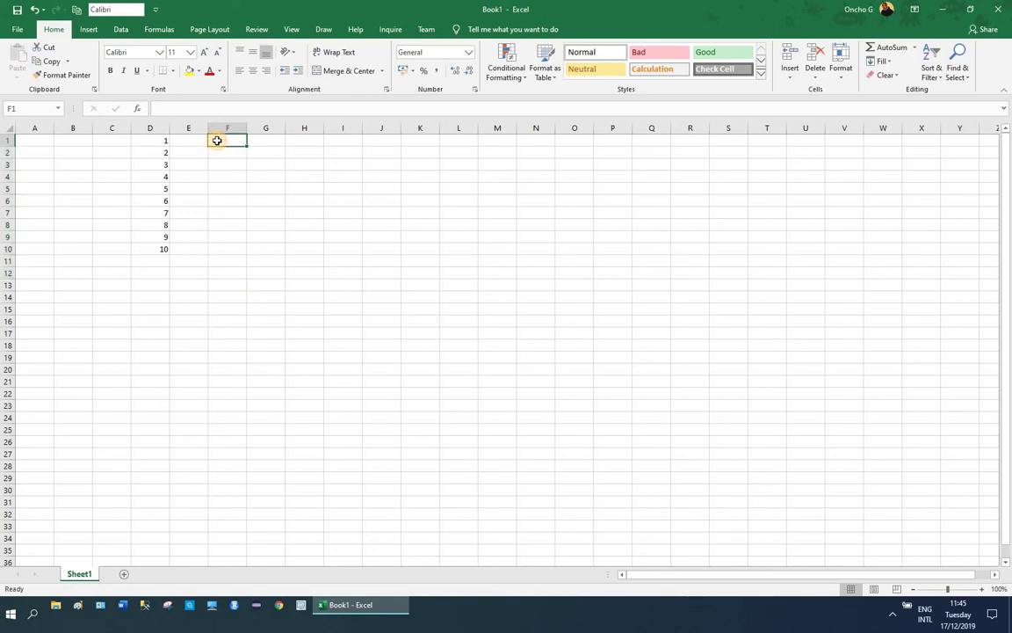
text(2)
key(Return)
text(4)
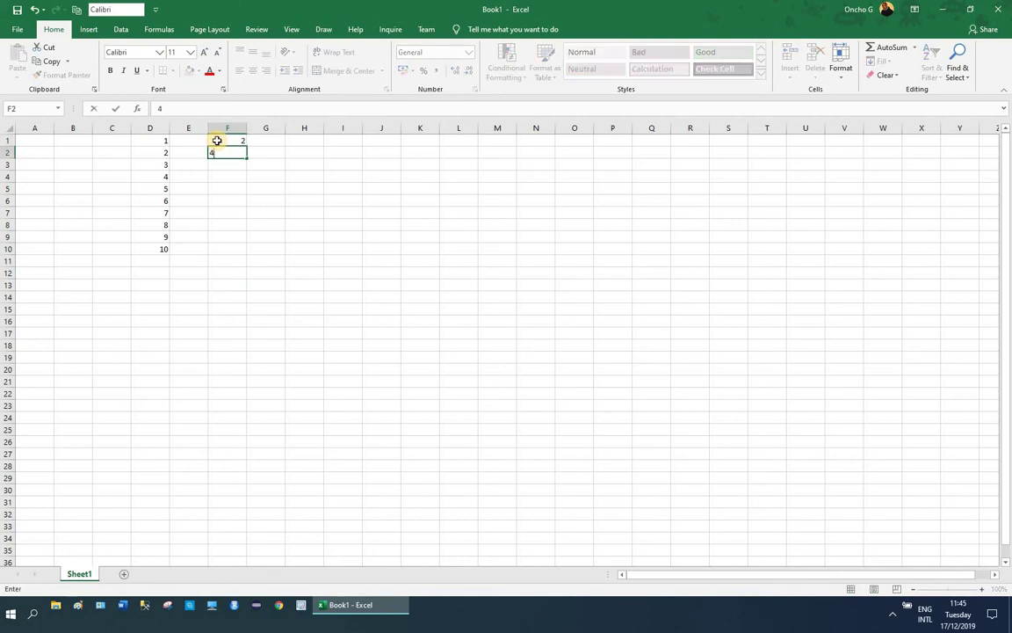
click(219, 188)
- Extend the even-number series from F1:F2 down to cell F14 with AutoFill, and clear it from column F
drag(233, 143, 239, 308)
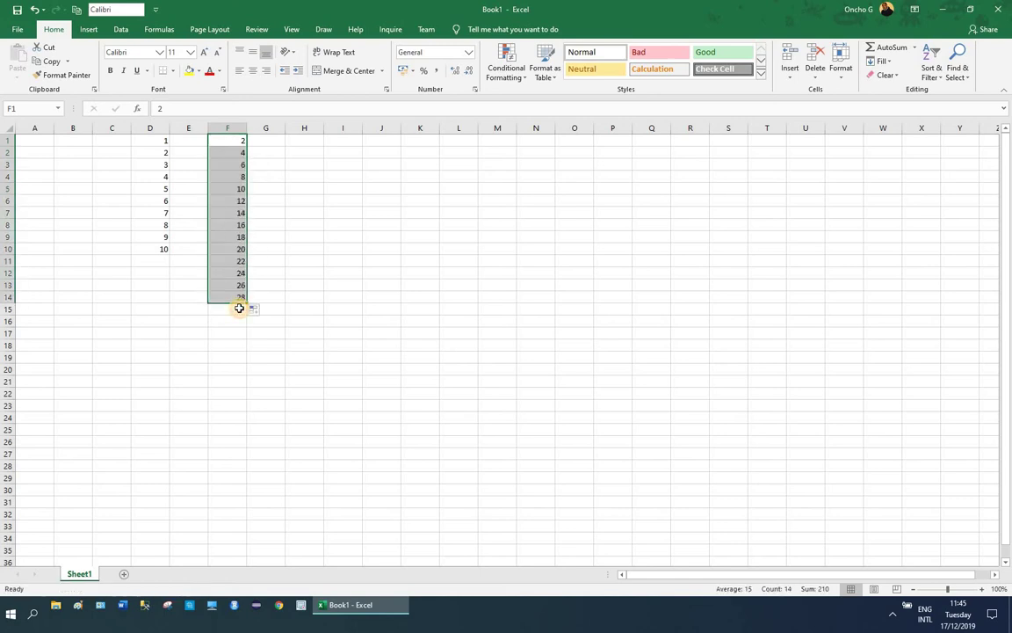
drag(223, 140, 221, 315)
key(Delete)
- Enter the numbers 10 and 9 in cells E1 and E2
click(215, 140)
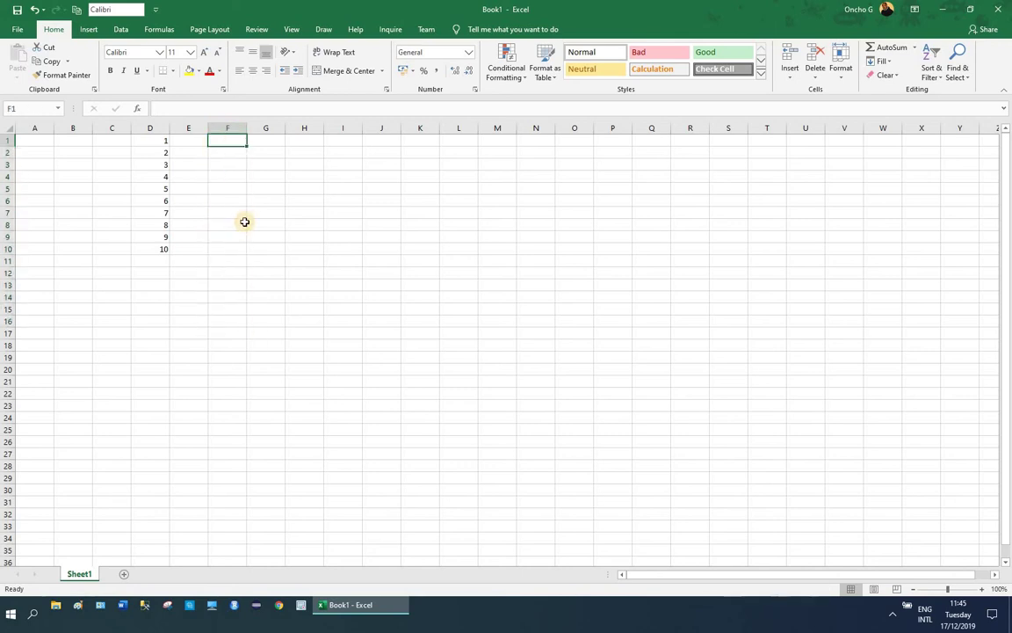
click(182, 141)
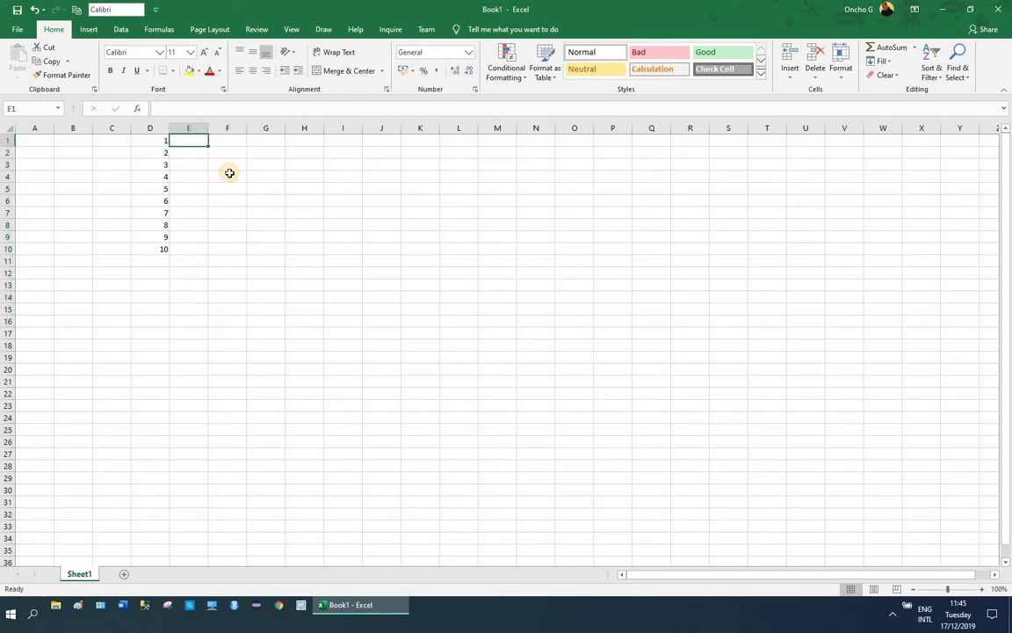
text(10)
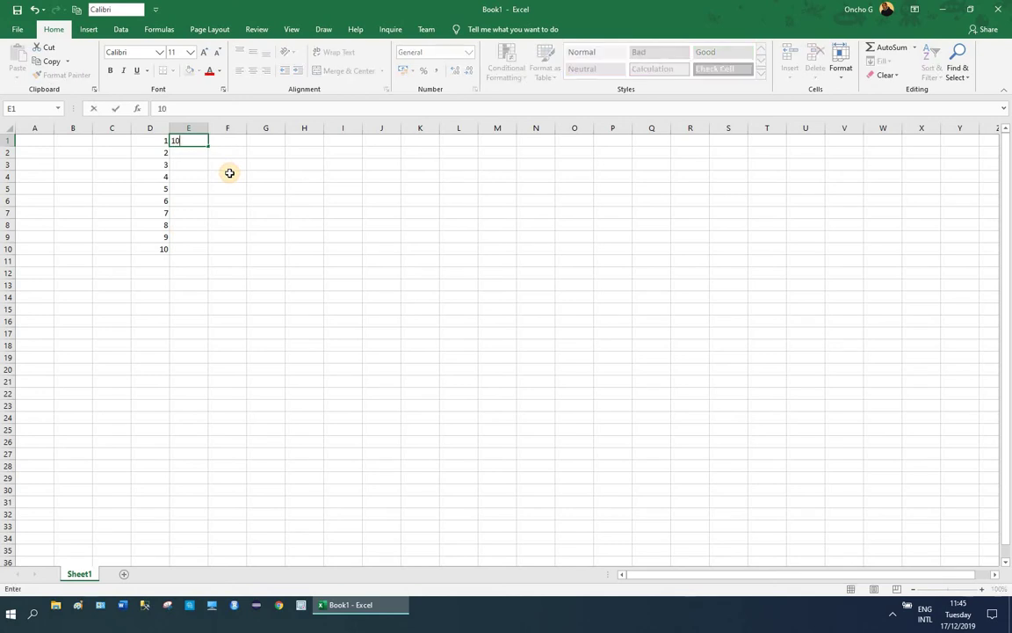
key(Return)
text(9)
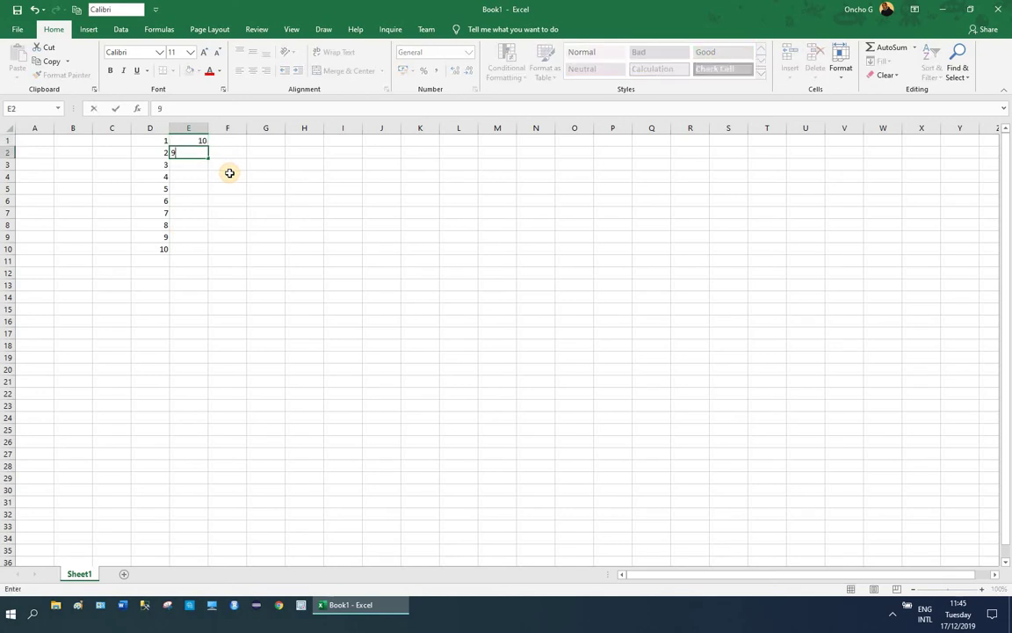
key(Return)
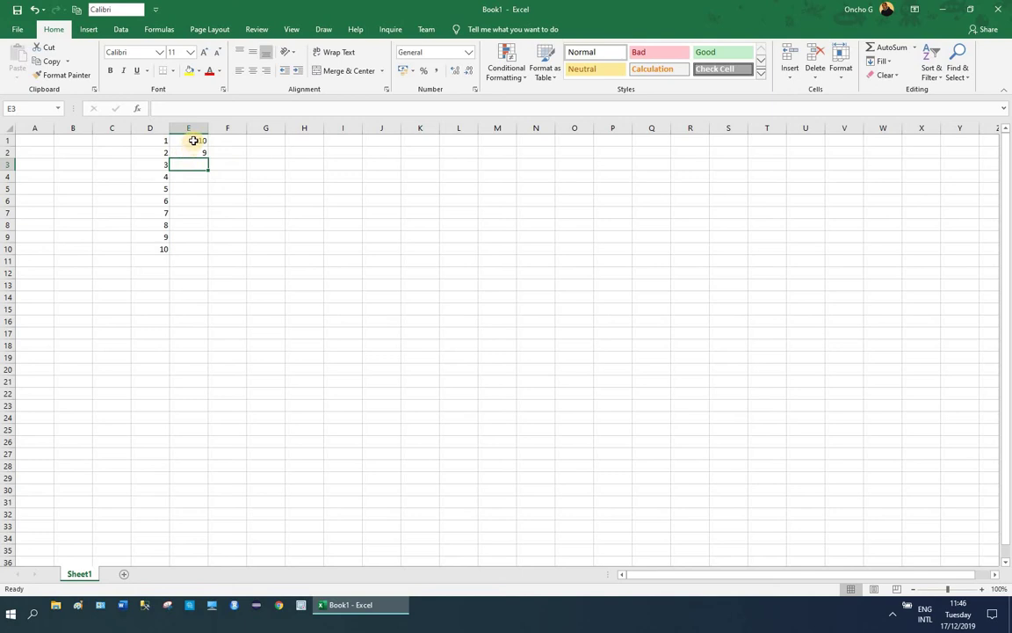
- Extend the descending series from E1:E2 down to cell E10 with AutoFill, and clear cells E1:E10
drag(192, 141, 208, 250)
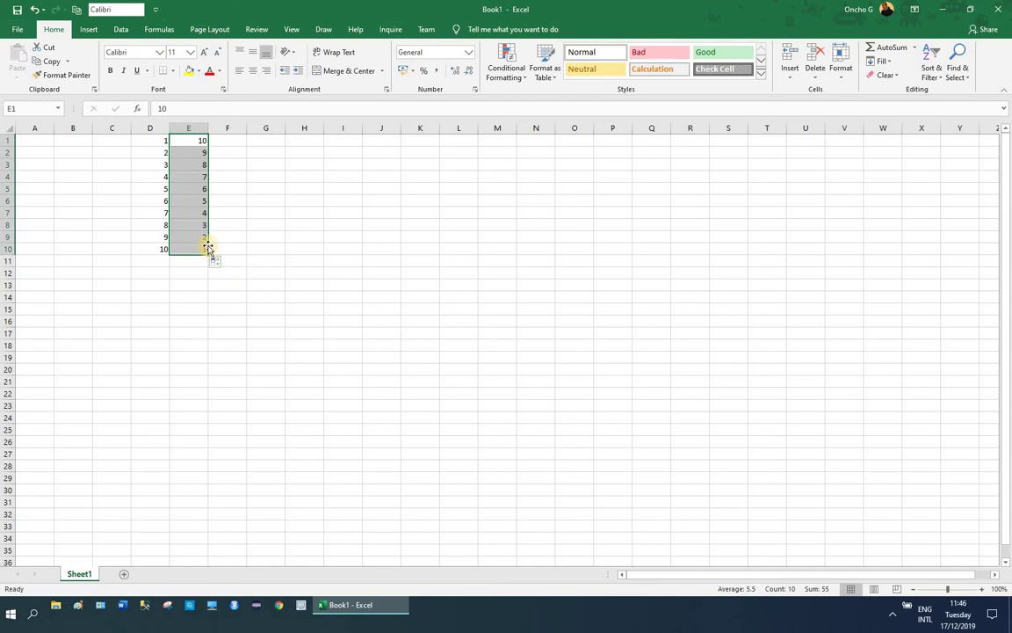
key(Delete)
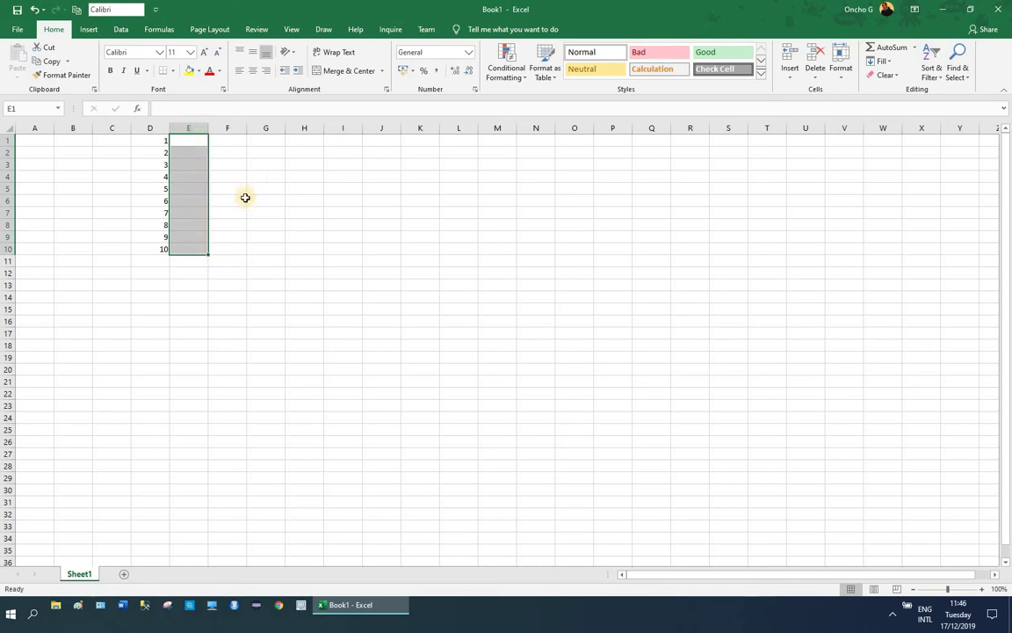
click(224, 199)
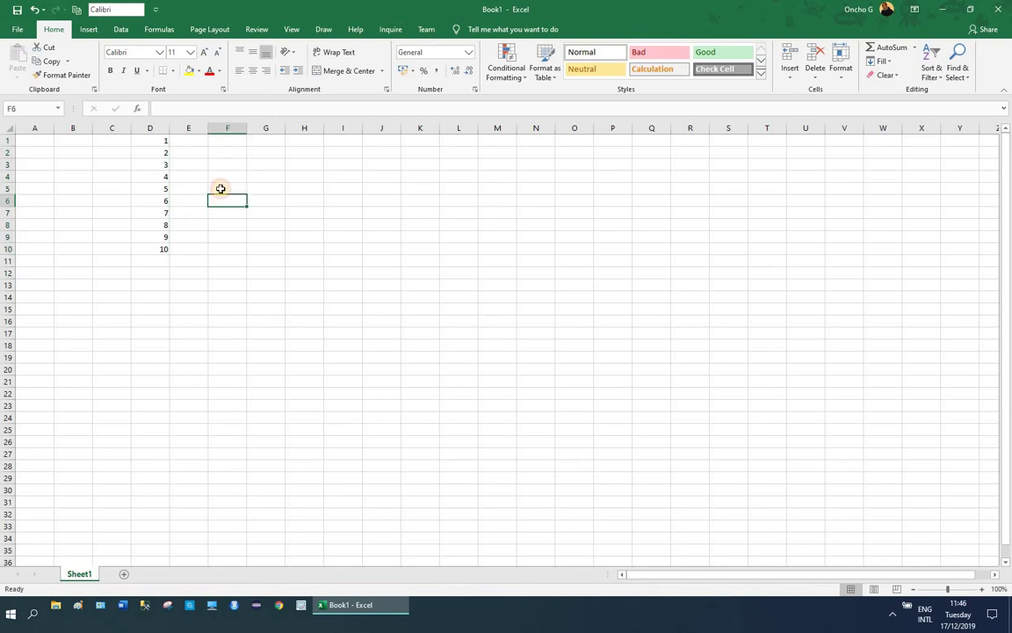
- Enter the irregular numbers 2, 5 and 3 down cells F1 to F3
click(234, 142)
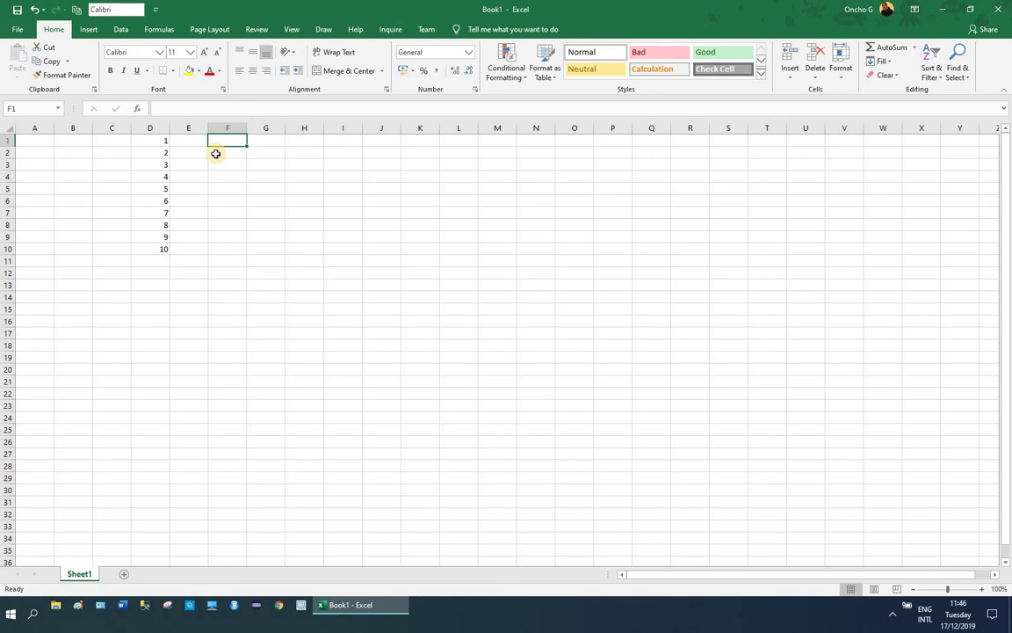
text(2)
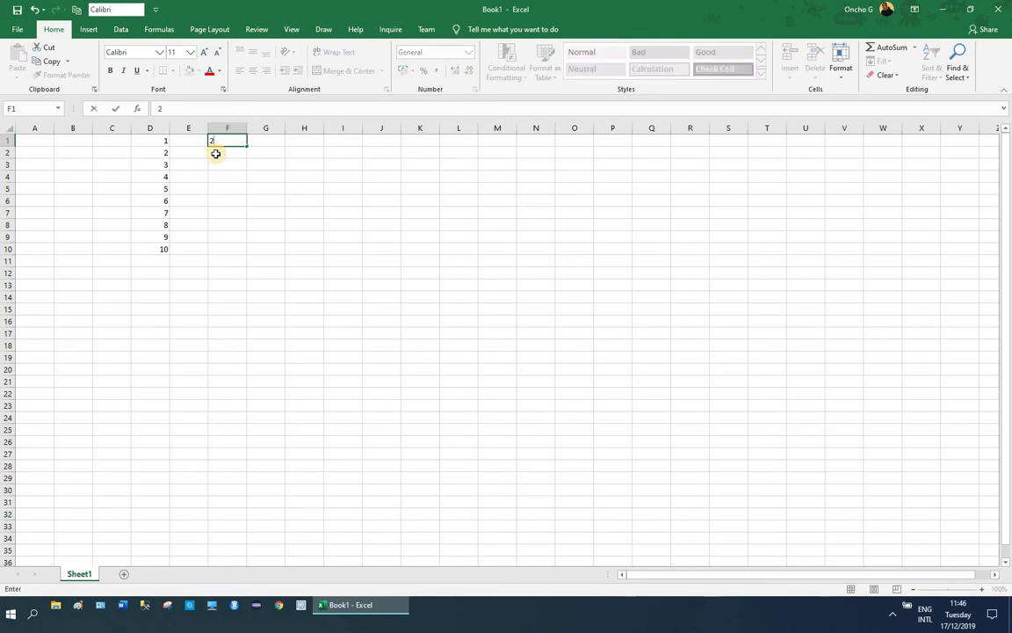
key(Return)
text(5)
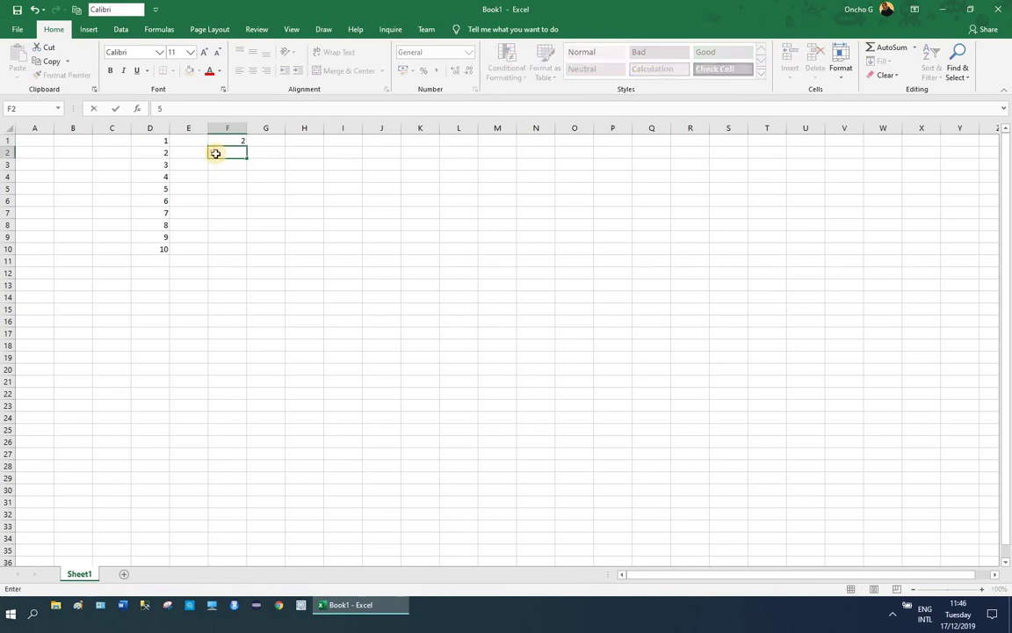
key(Return)
text(3)
key(Return)
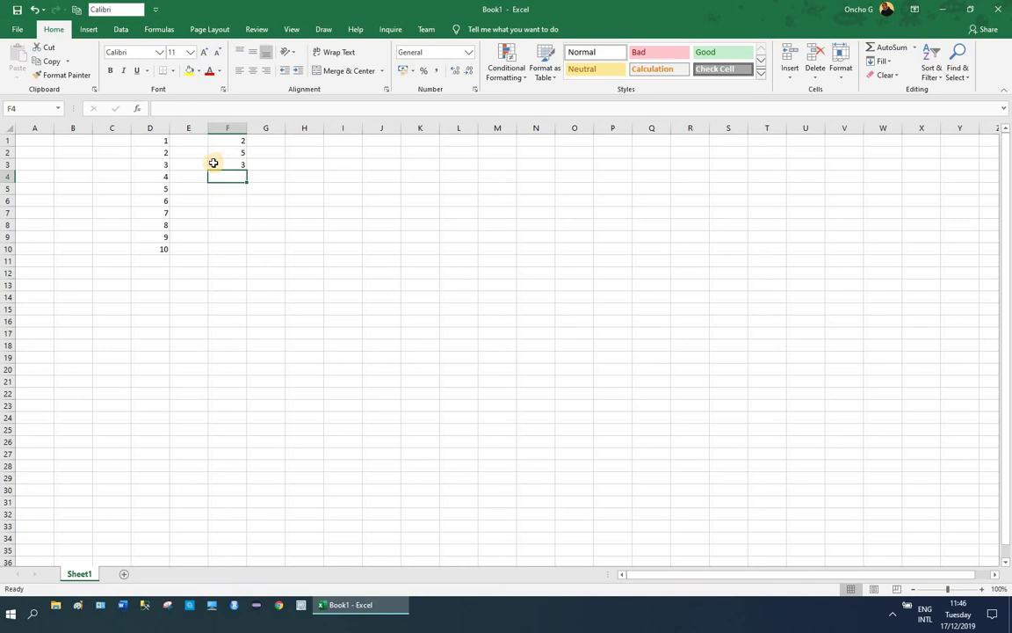
- Extend the irregular numbers in F1:F3 down to cell F15 with AutoFill, and clear cells F1:F15
drag(229, 140, 246, 307)
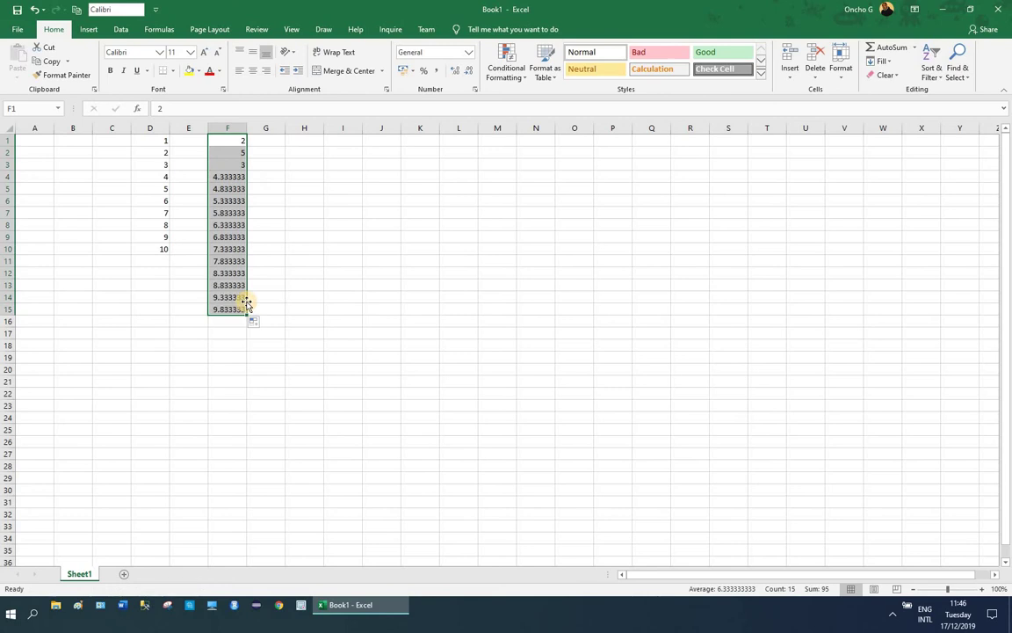
key(Delete)
- Enter 2 in cell F1, extend it down to cell F11 with AutoFill, and undo the entries
click(225, 142)
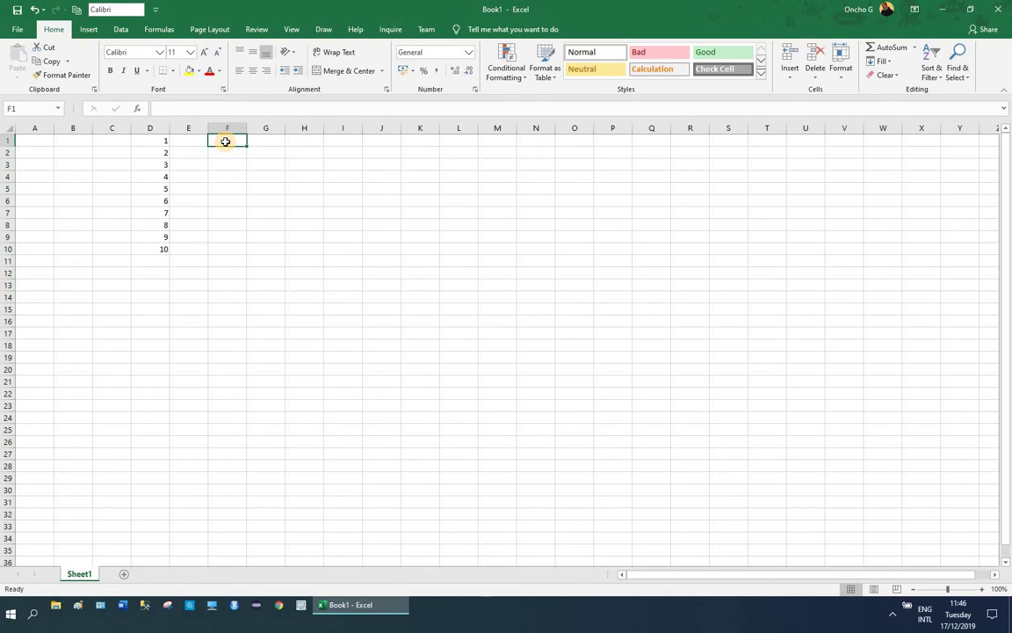
text(2)
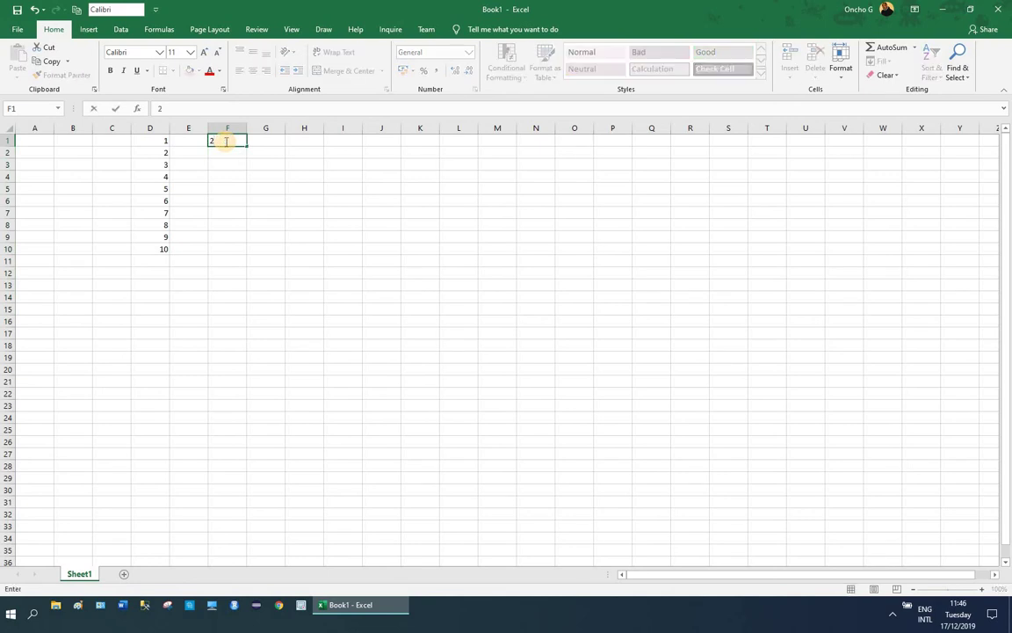
click(198, 186)
click(232, 144)
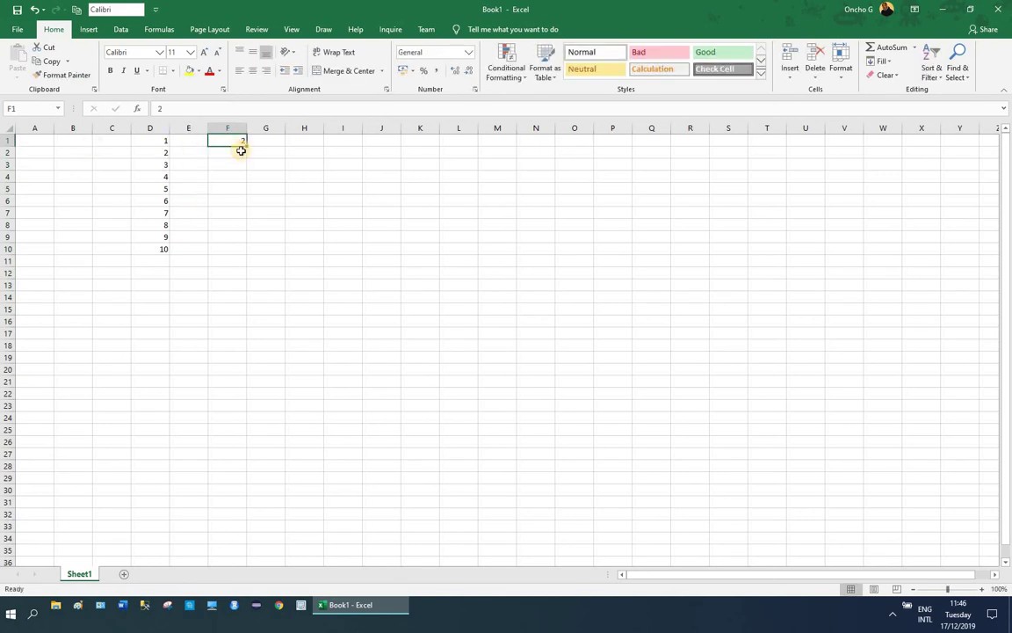
drag(246, 147, 242, 255)
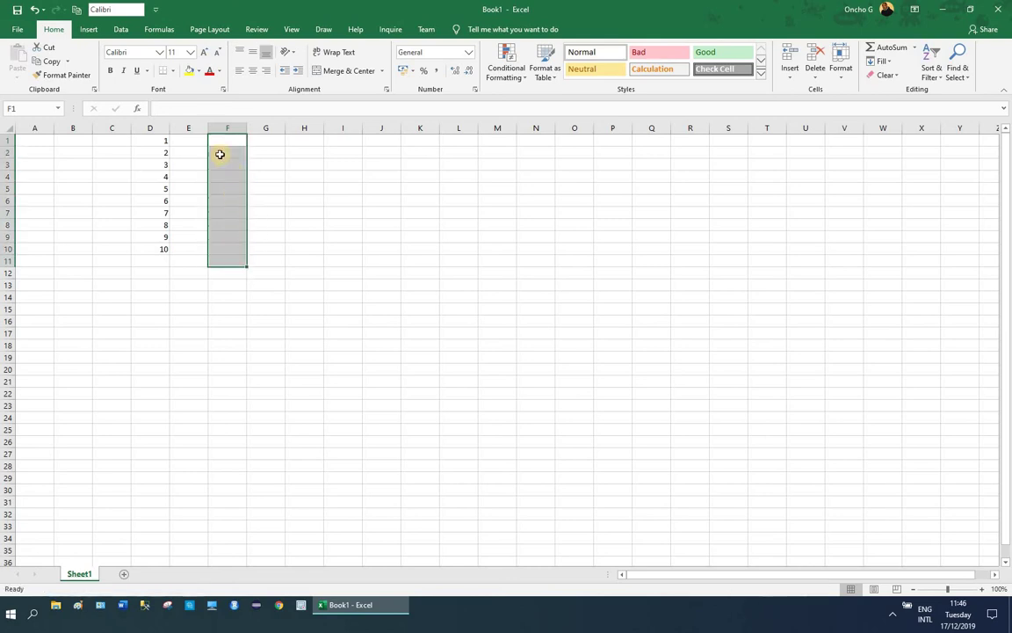
key(ctrl+z)
key(ctrl+z)
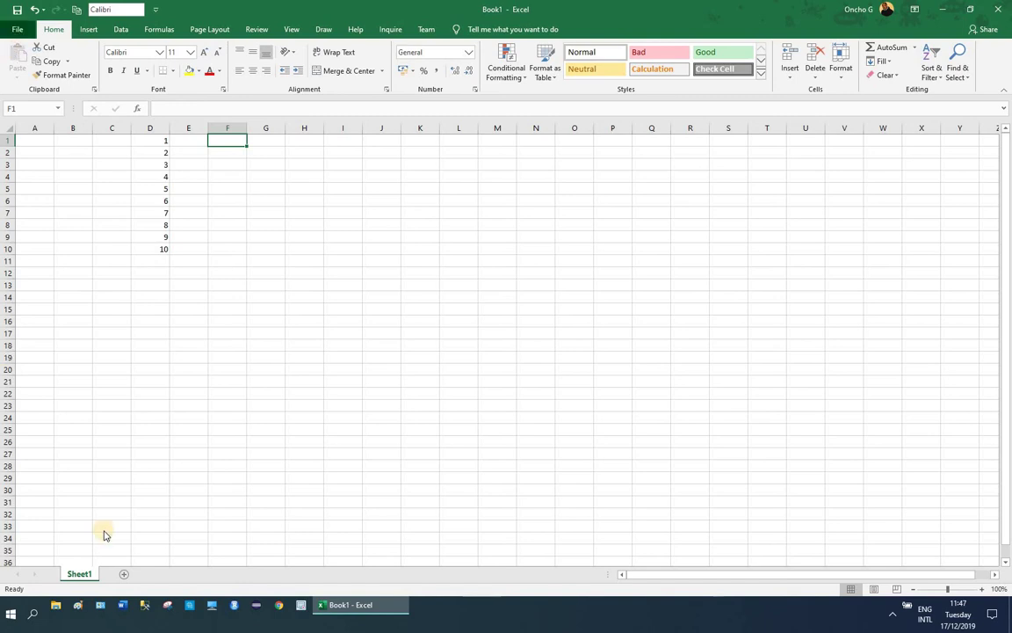
click(18, 29)
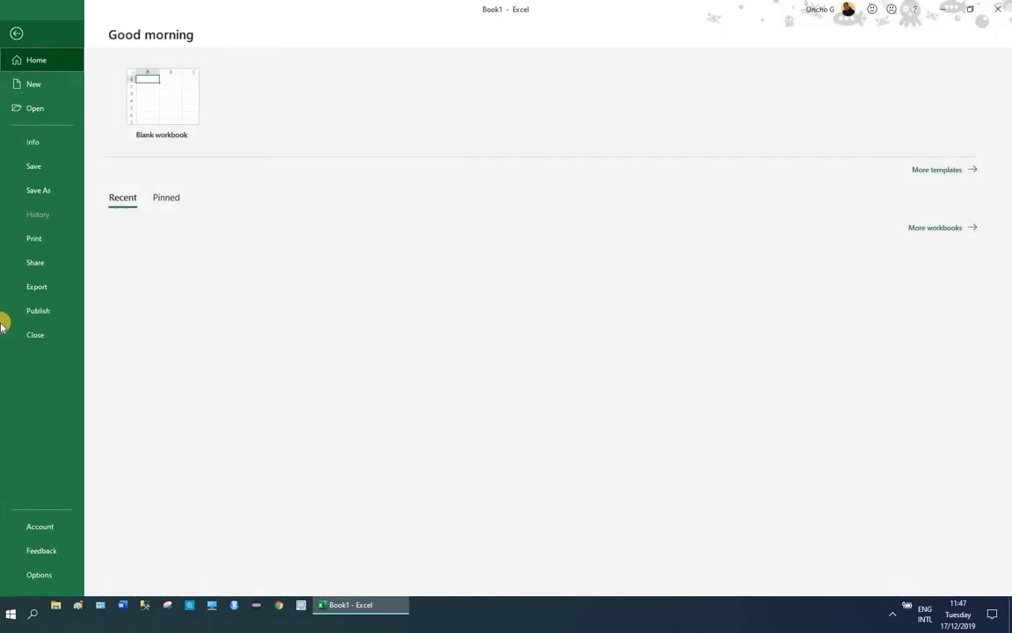
click(39, 573)
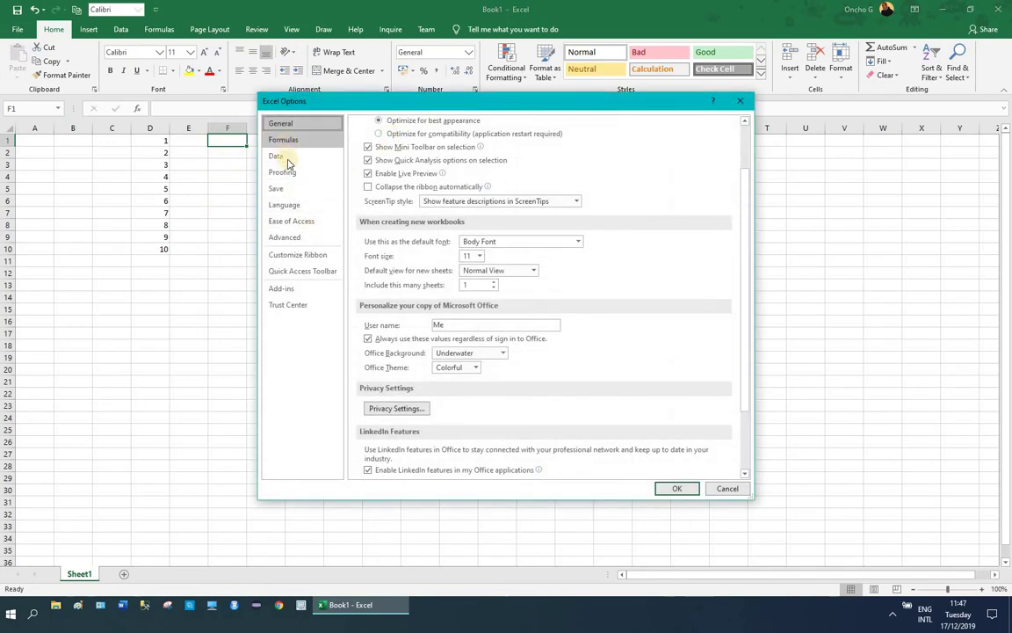
click(279, 157)
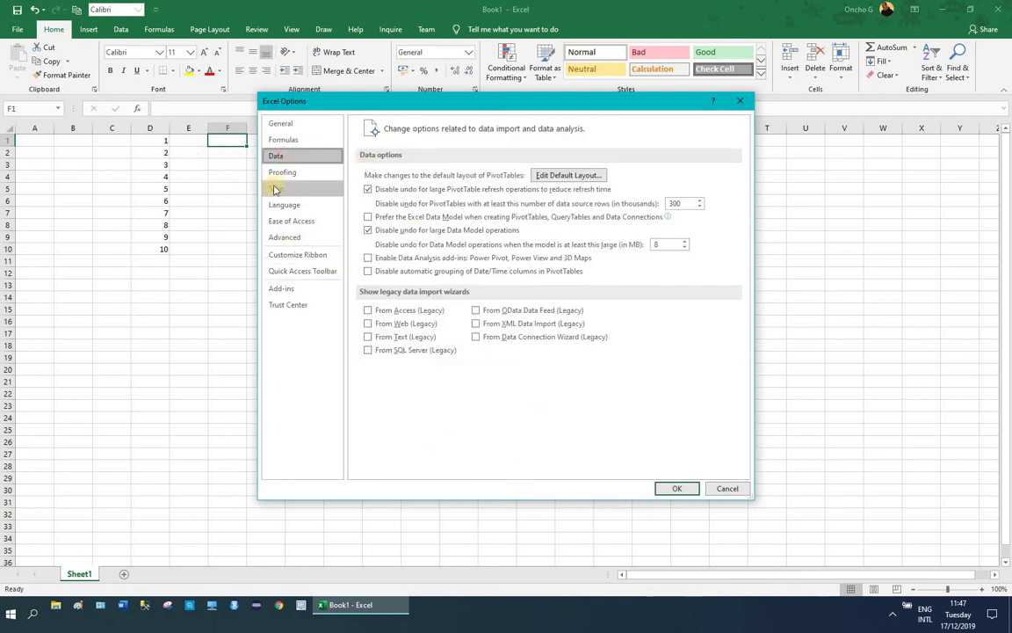
click(280, 172)
click(743, 102)
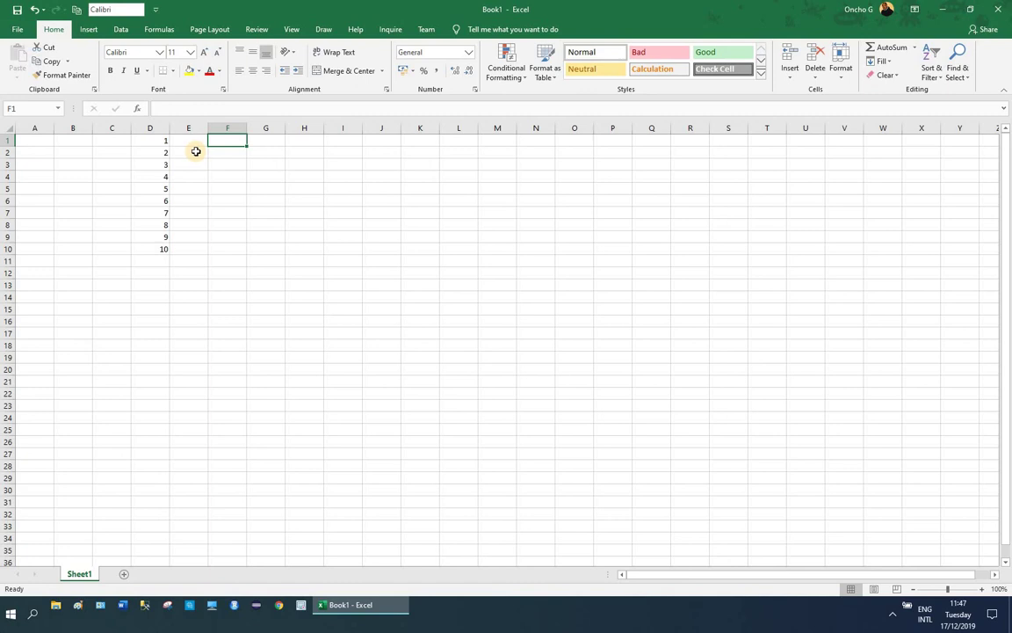
- Enter the weekday Monday in cell G2
click(263, 152)
text(M)
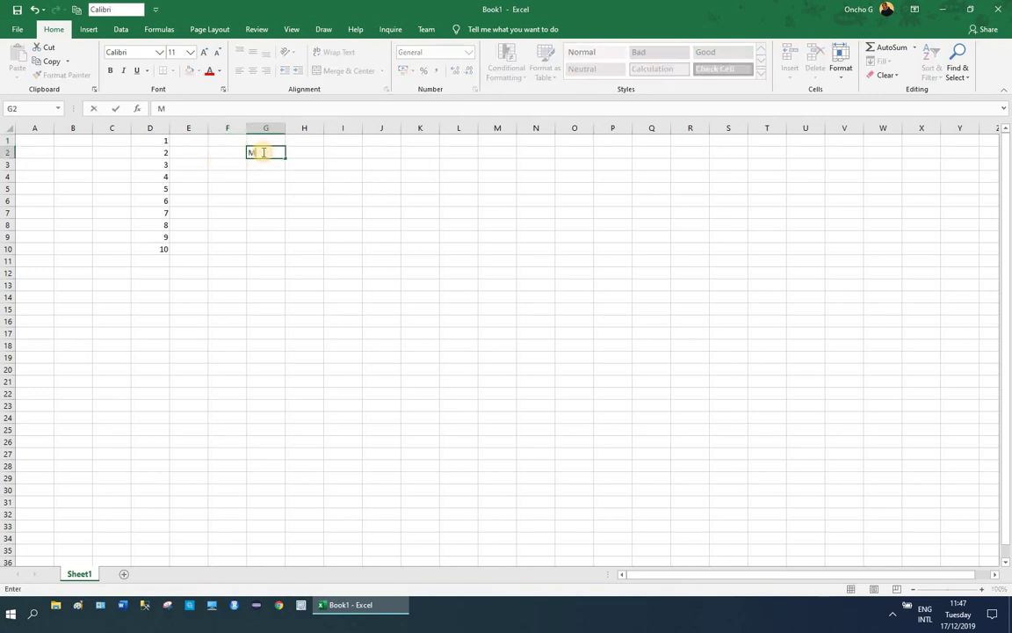
text(ondsay)
key(BackSpace)
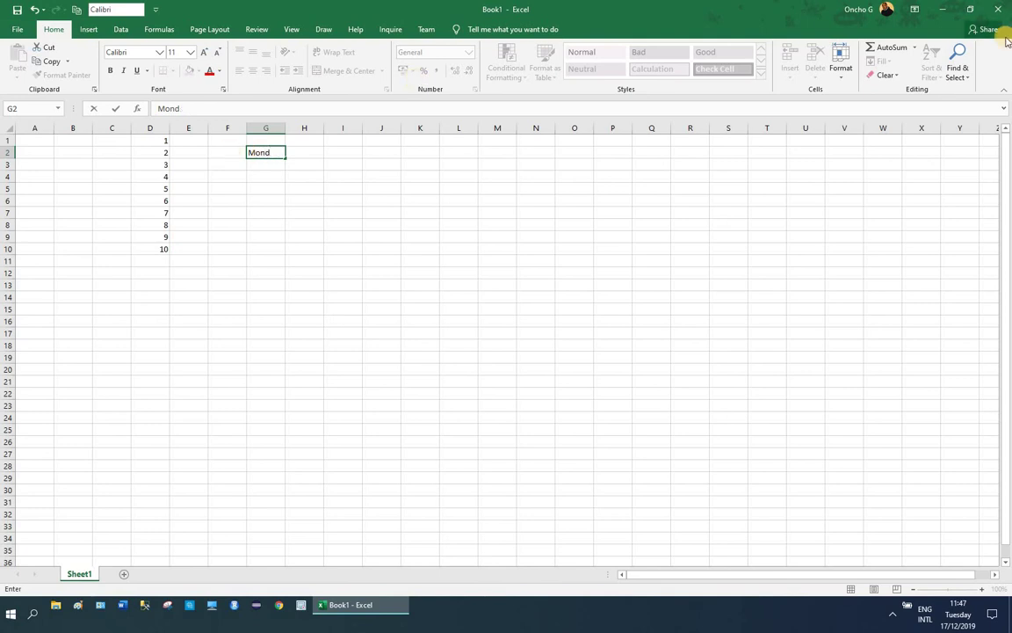
text(ay)
key(Return)
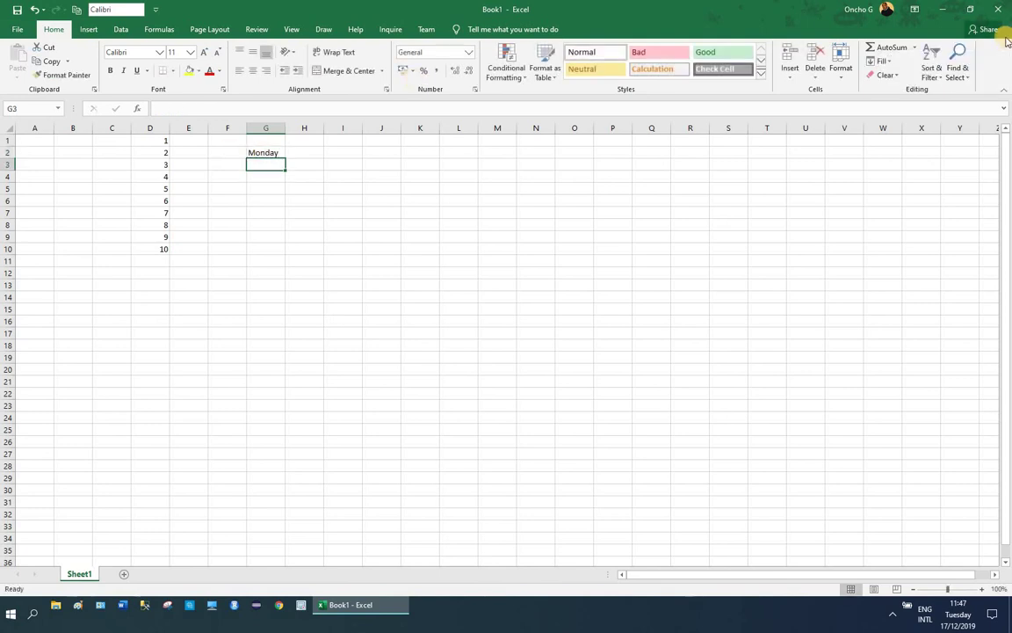
- Extend Monday in G2 across to cell M2 and down to cell G16 with AutoFill
click(269, 153)
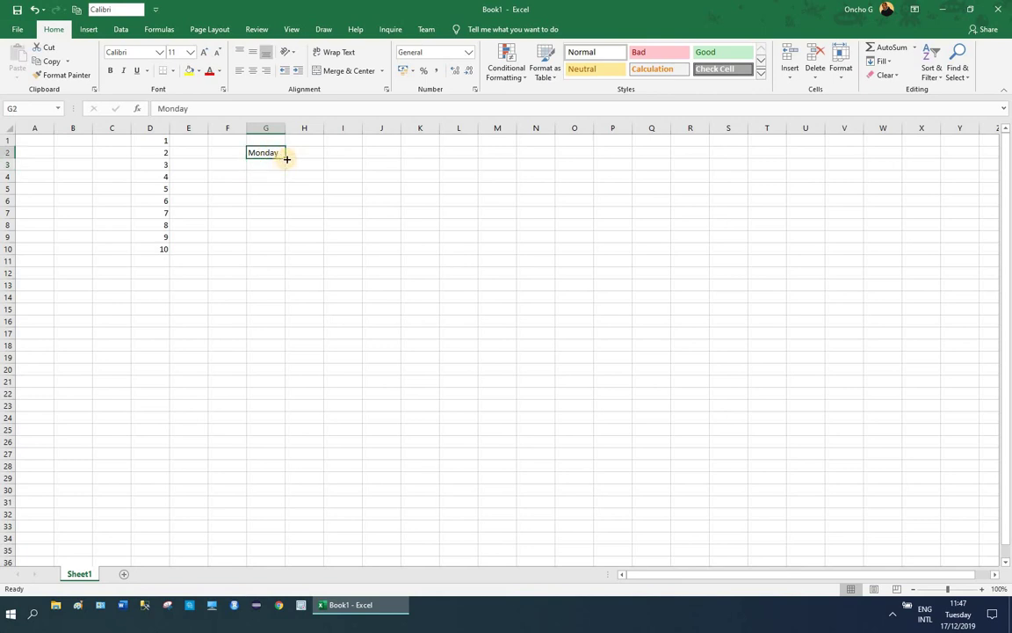
drag(287, 159, 508, 163)
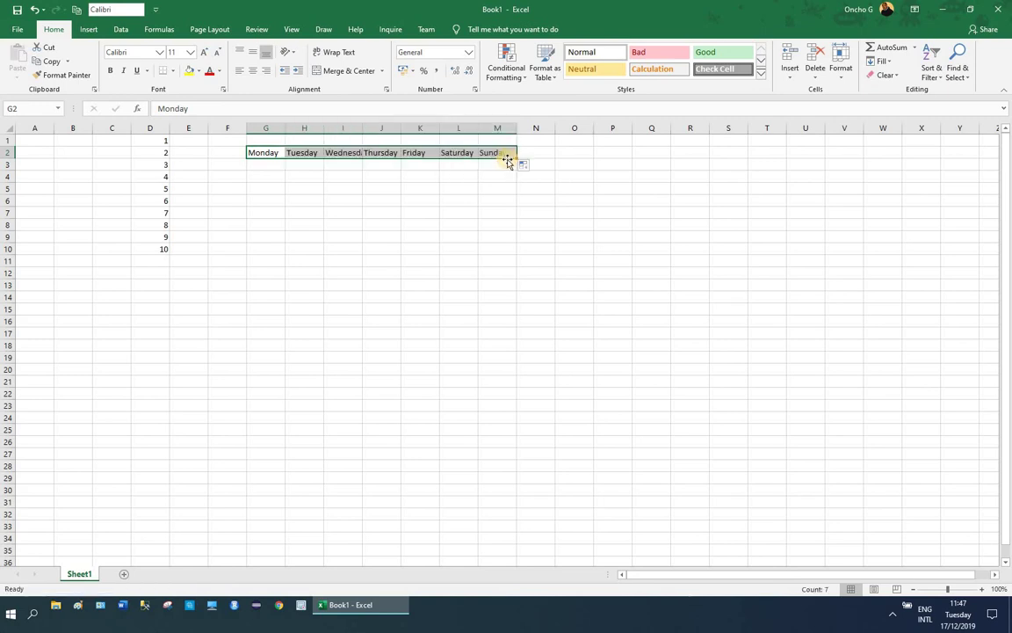
click(275, 156)
drag(287, 159, 288, 330)
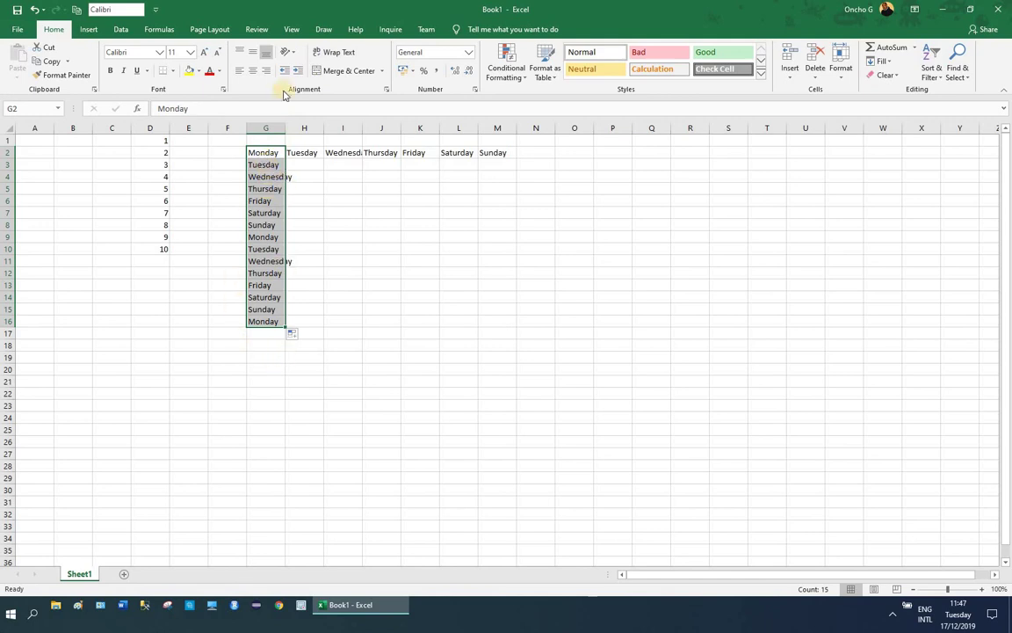
click(261, 237)
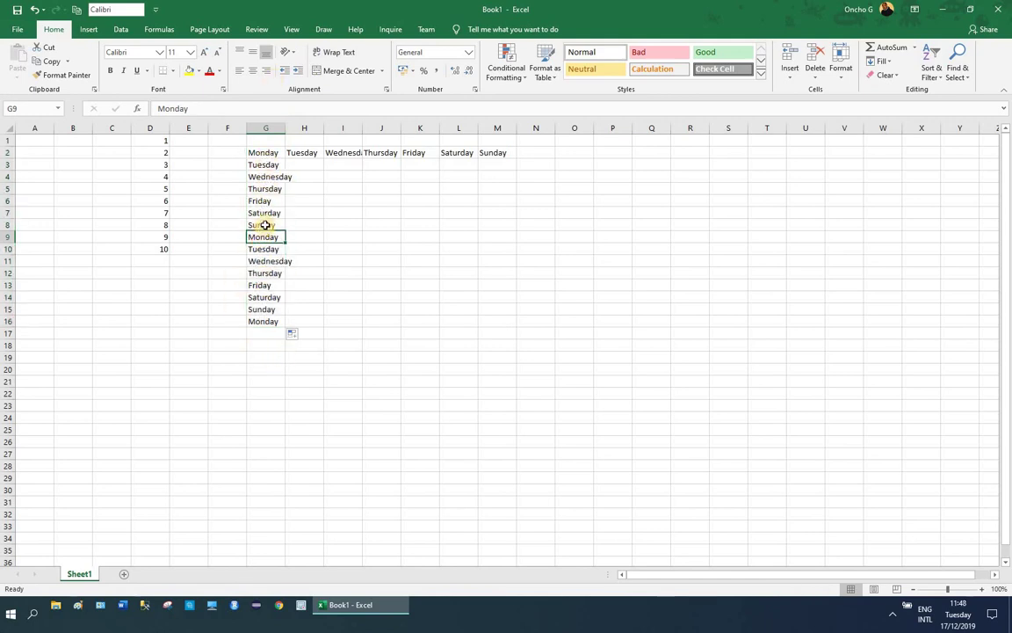
click(263, 226)
click(263, 238)
- Continue the weekday row from Sunday in M2 to cell N2 with AutoFill
click(493, 153)
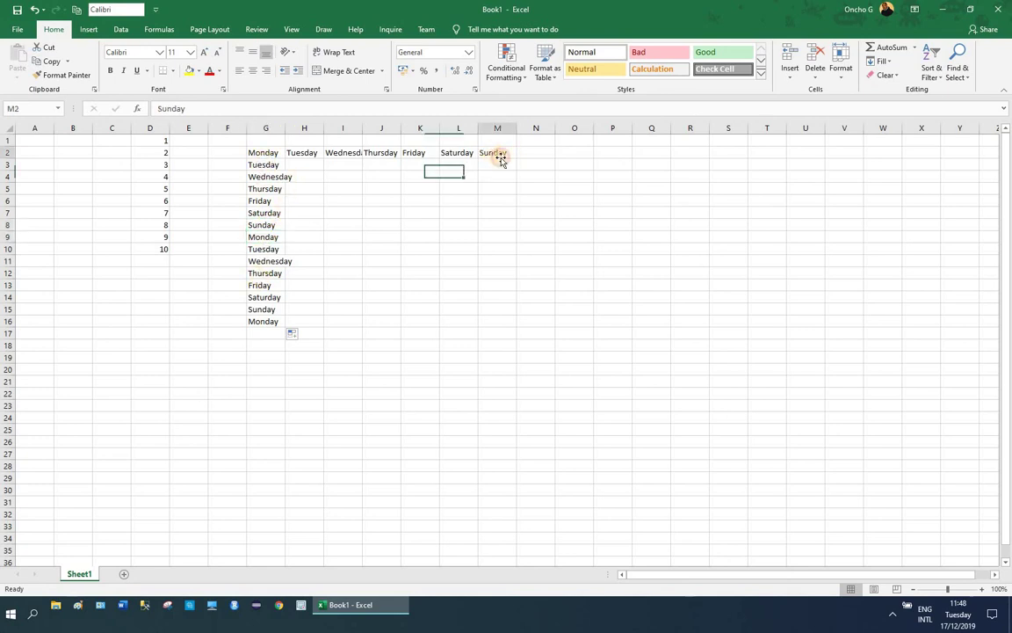
drag(516, 158, 551, 143)
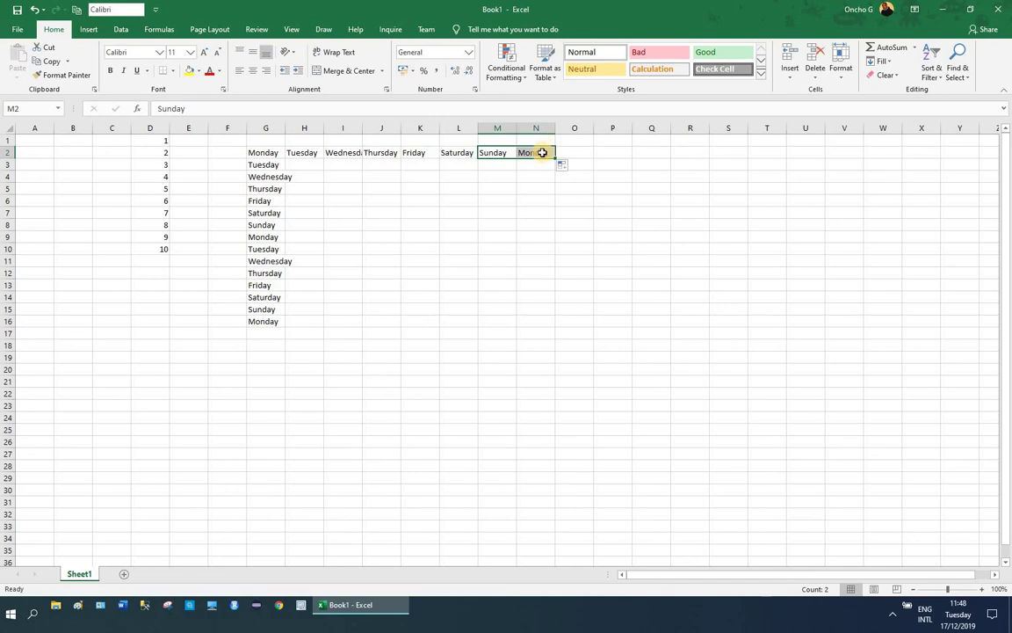
click(542, 152)
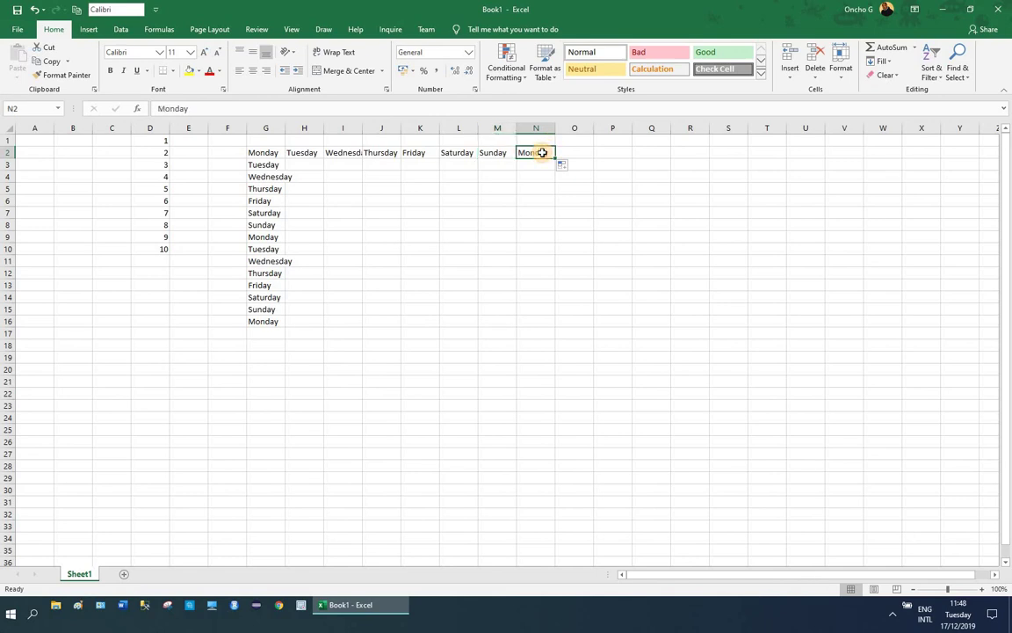
- Enter the abbreviated month Jan in cell J5
click(379, 190)
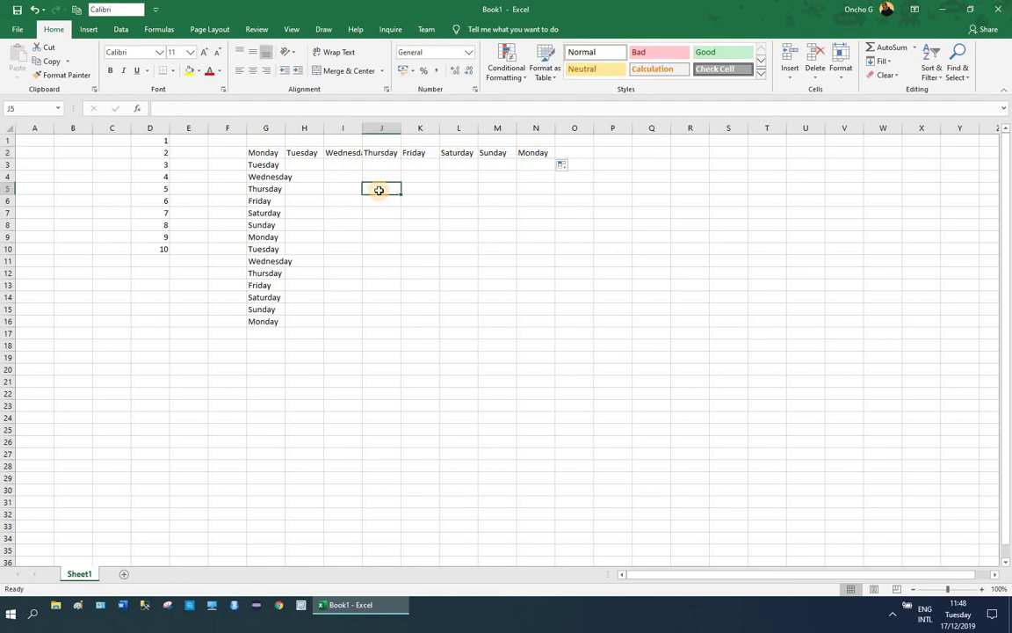
text(Jan)
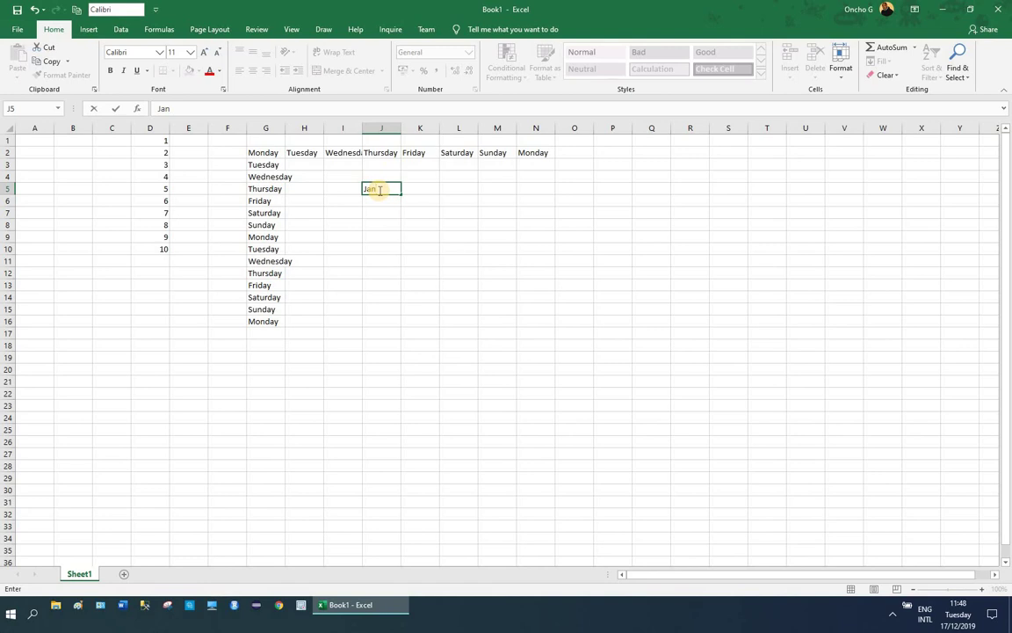
key(Return)
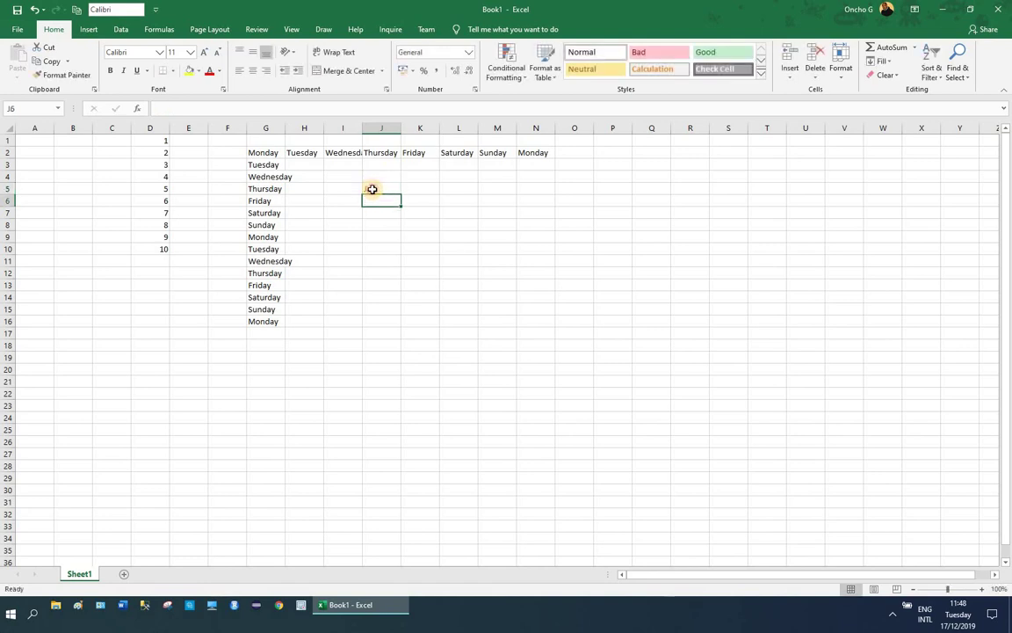
- Extend Jan in J5 across to cell X5 and down to cell J29 with AutoFill
click(375, 189)
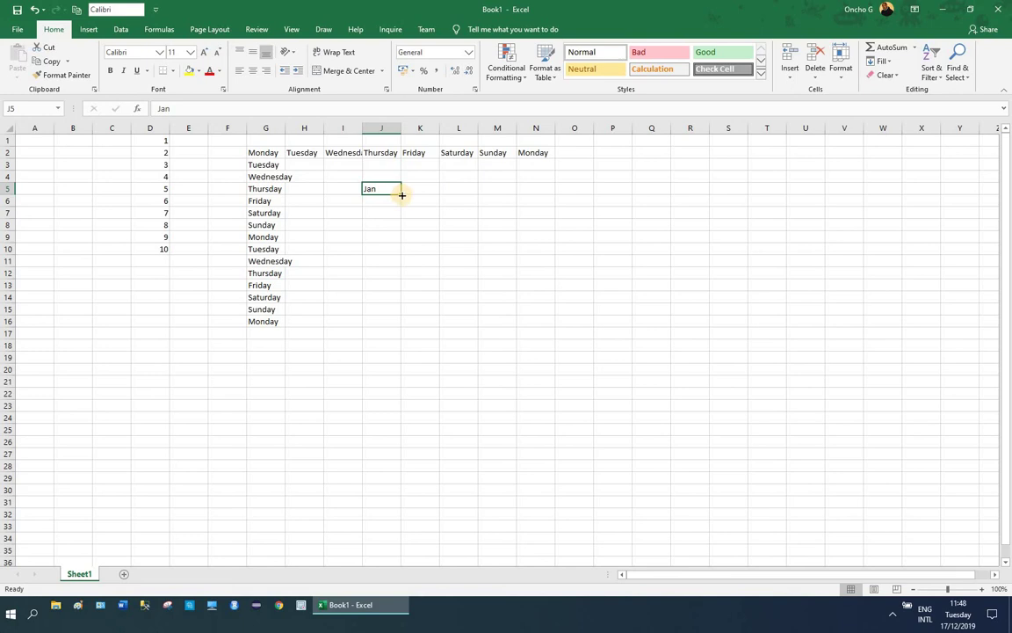
drag(402, 194, 933, 190)
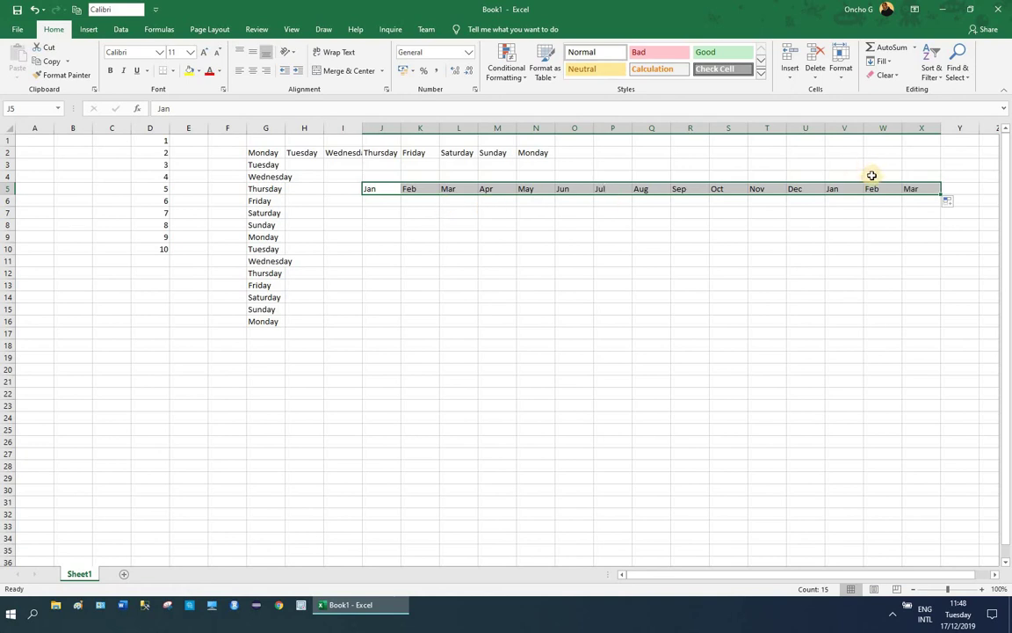
click(393, 195)
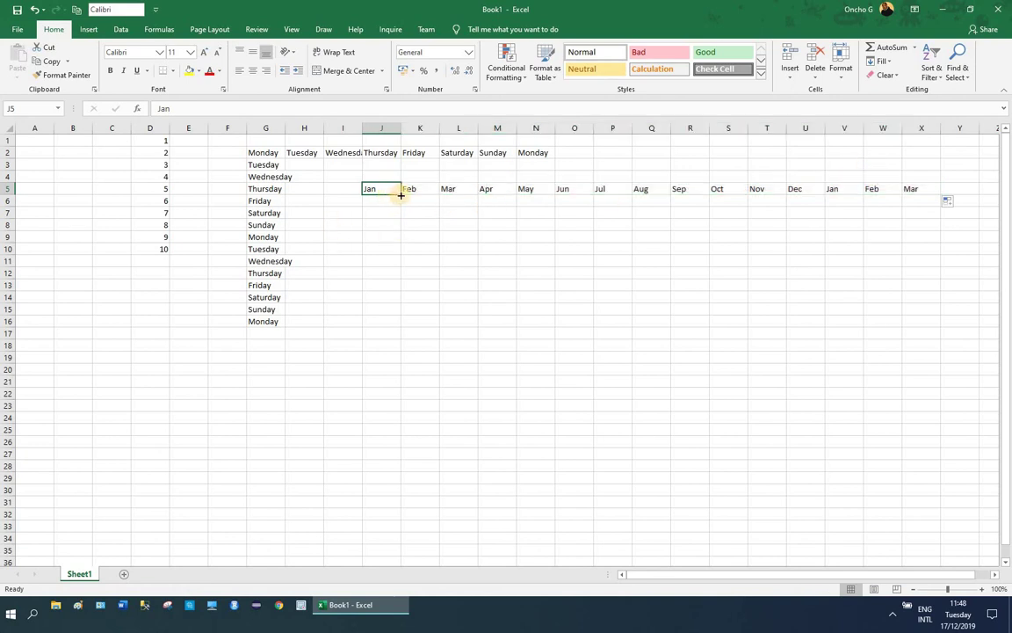
drag(401, 195, 390, 481)
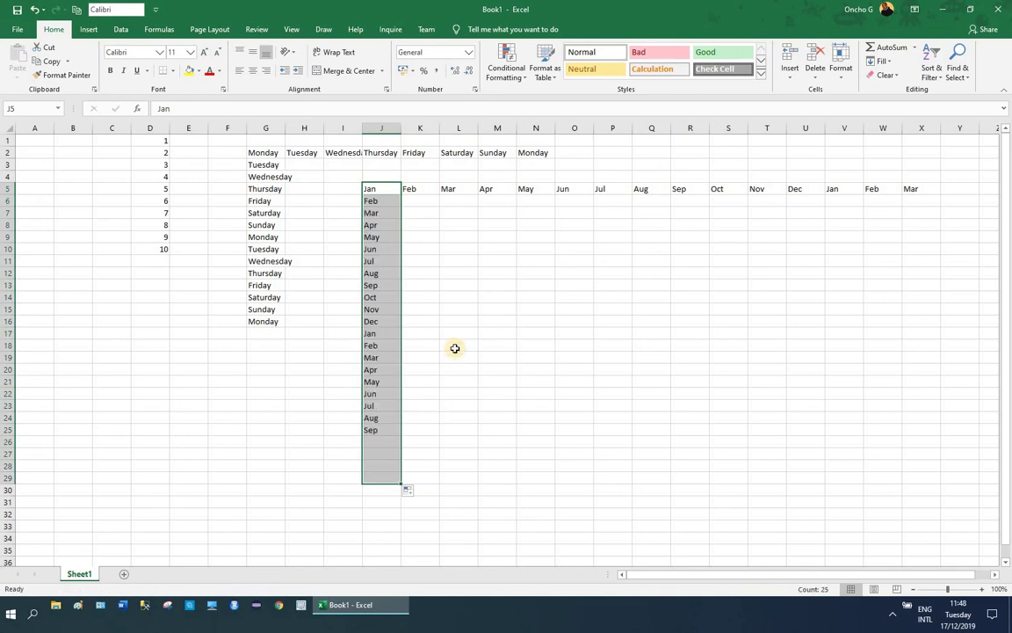
click(425, 261)
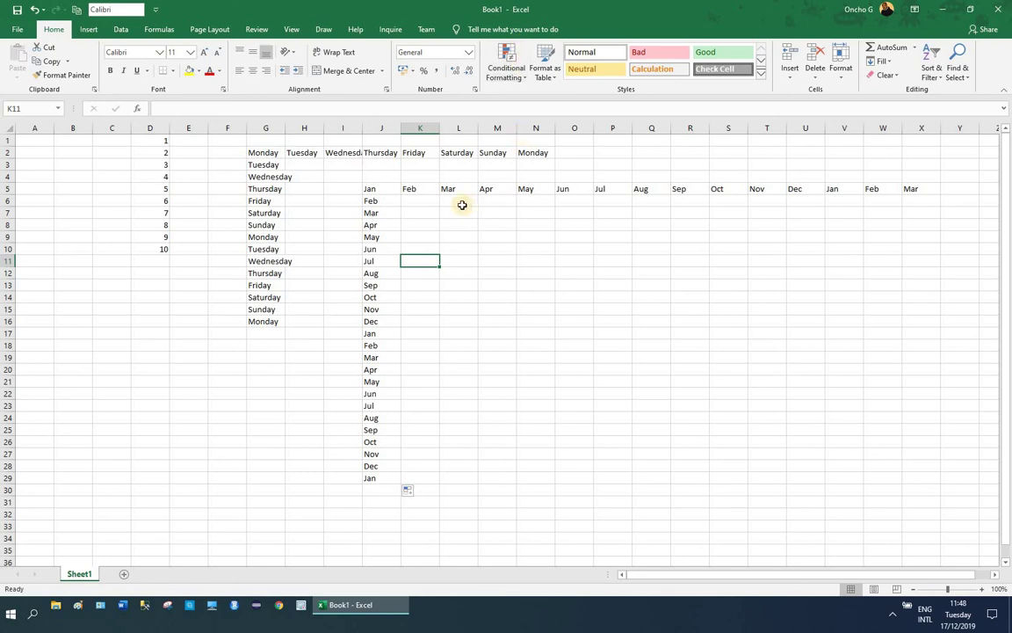
- Enter the full month name January in cell K8
click(425, 225)
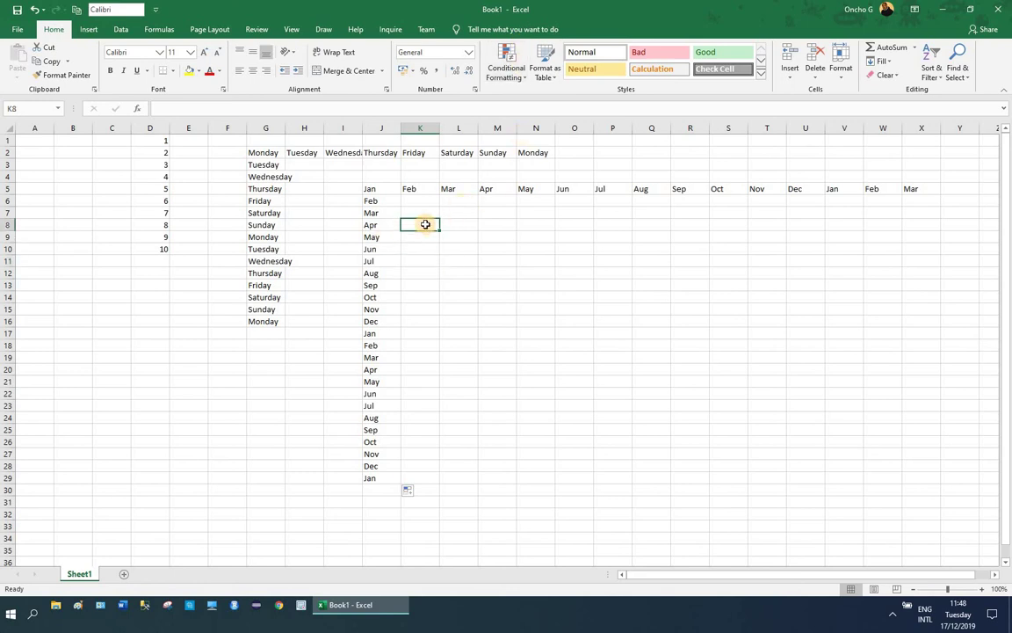
text(J)
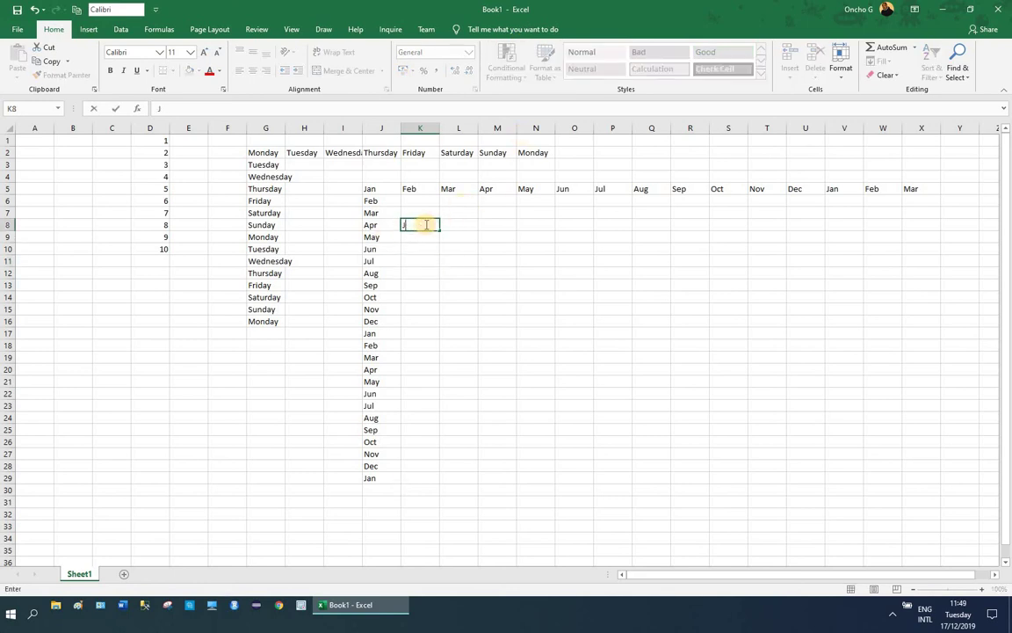
text(sanuary)
click(432, 246)
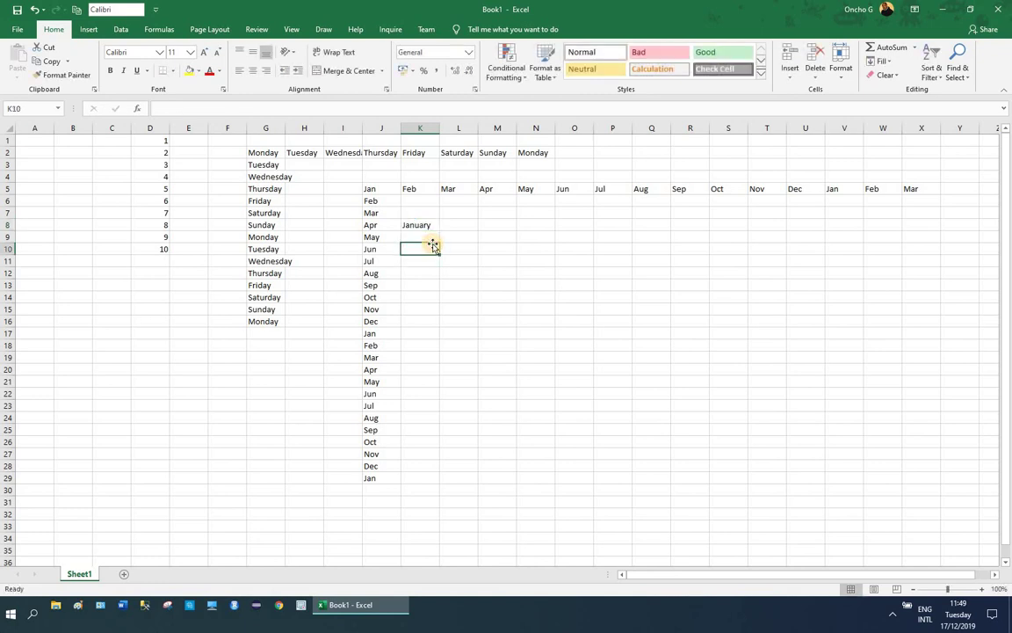
- Extend January in K8 across to cell X8 and down to cell K29 with AutoFill
click(420, 225)
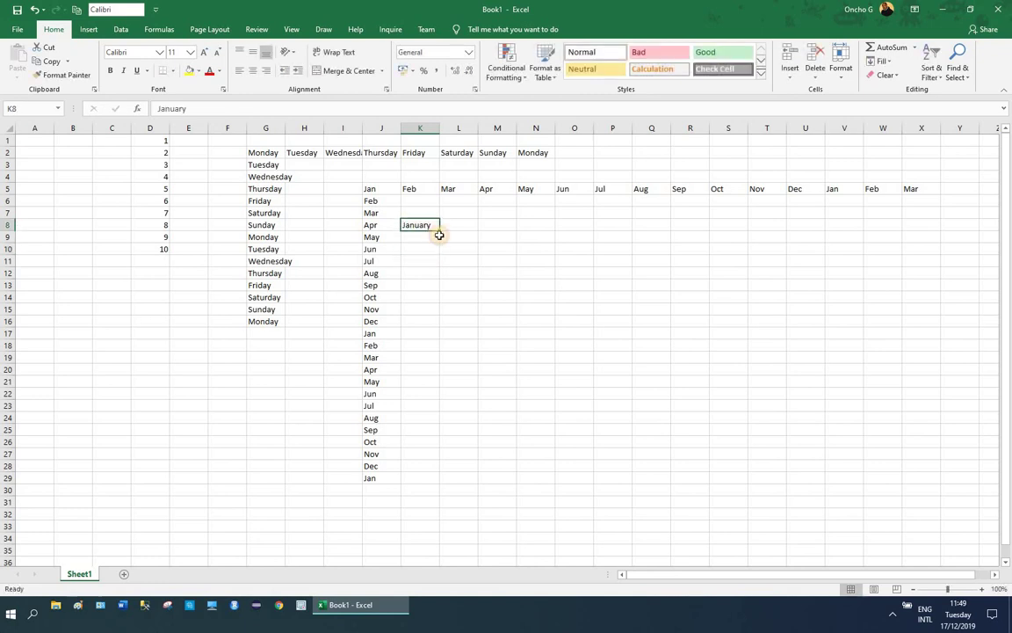
drag(440, 229, 855, 256)
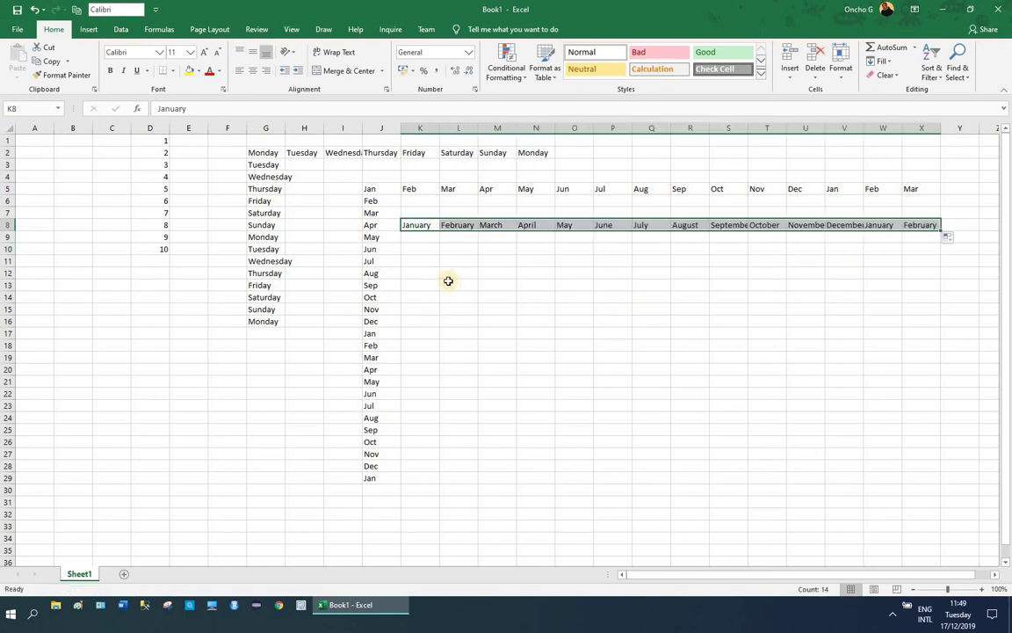
click(421, 227)
drag(438, 231, 439, 480)
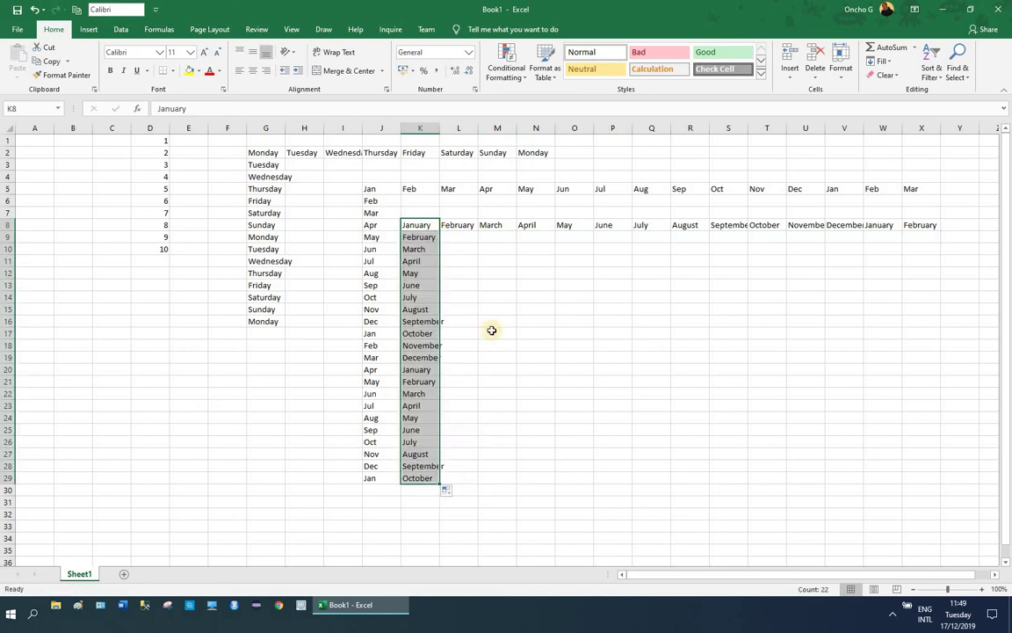
- Enter the misspelled month name "Janaury" in cell M11 and keep that cell selected
click(511, 264)
text(Janaury)
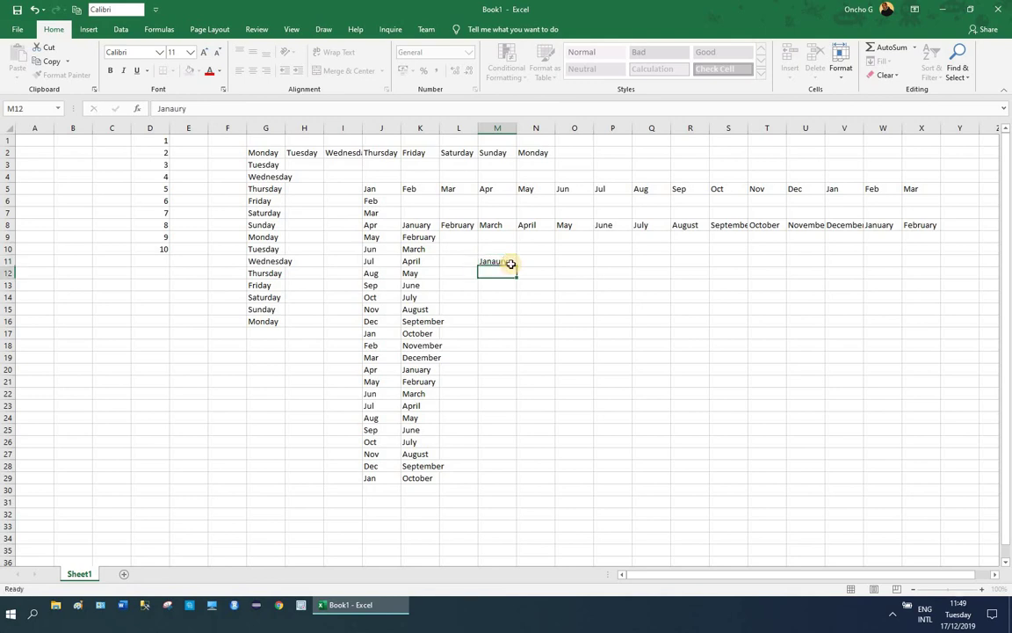
key(ctrl+Return)
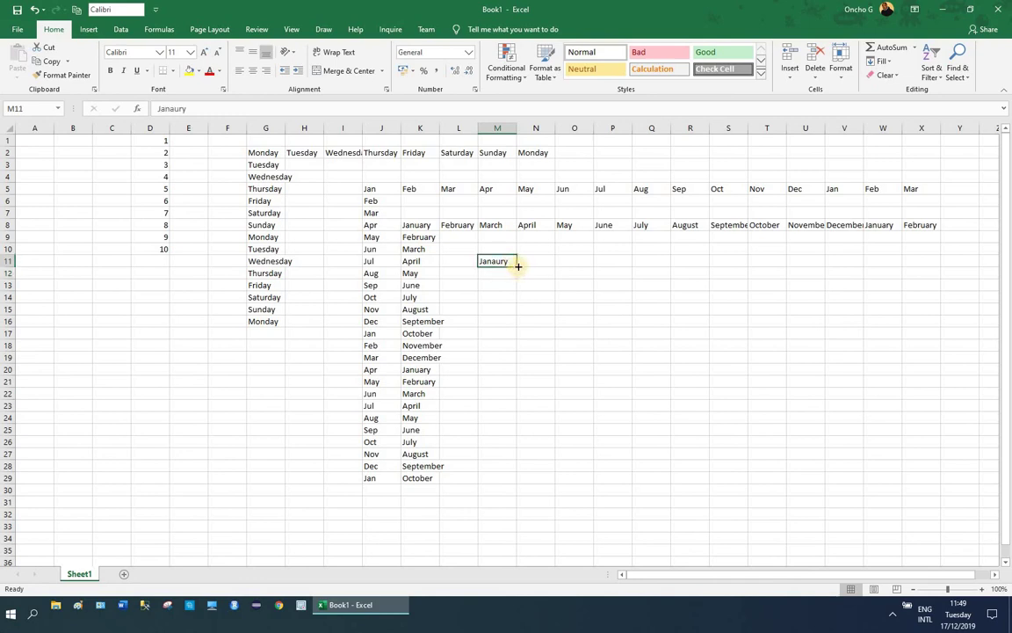
- Extend the misspelled "Janaury" in M11 across to cell X11 and down to cell M31 with AutoFill
drag(516, 265, 939, 272)
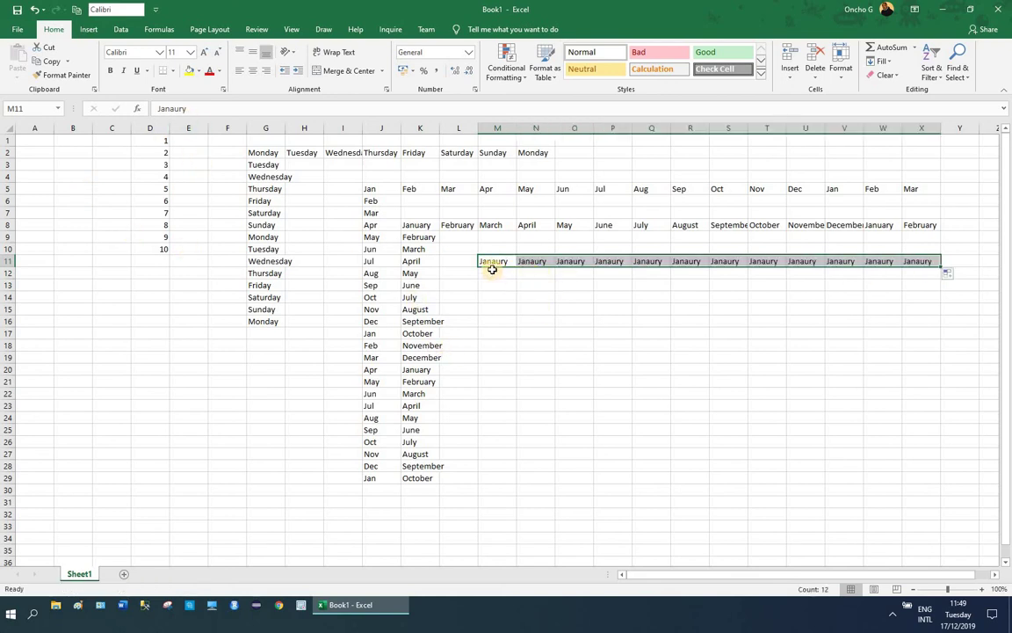
click(494, 264)
drag(516, 269, 514, 505)
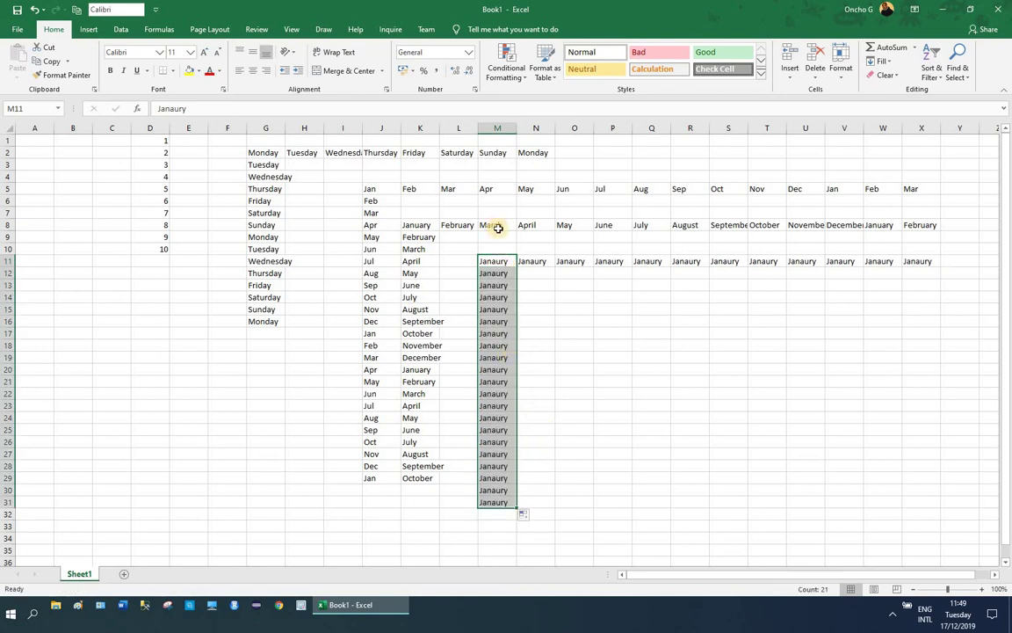
click(499, 261)
double_click(498, 261)
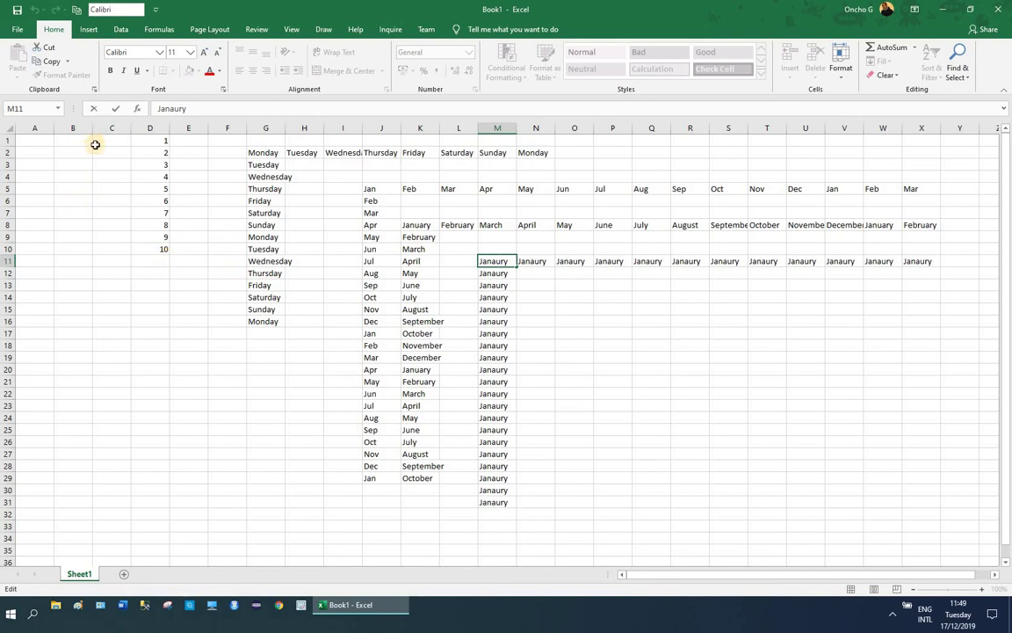
drag(95, 143, 935, 501)
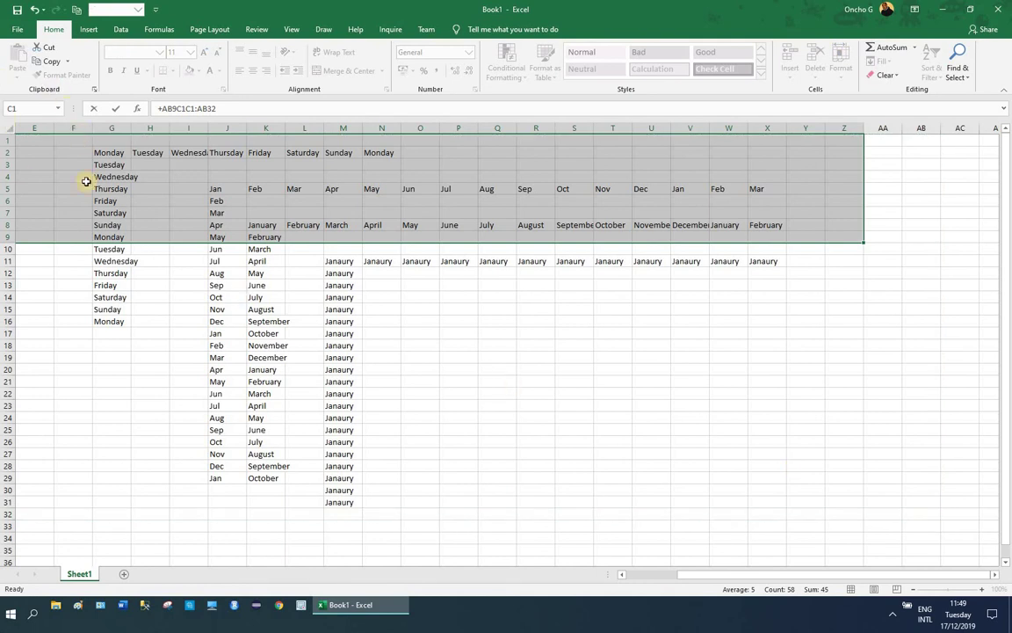
key(Escape)
- Clear the weekday and month entries in the range F2:N29
drag(56, 154, 99, 152)
drag(363, 301, 382, 479)
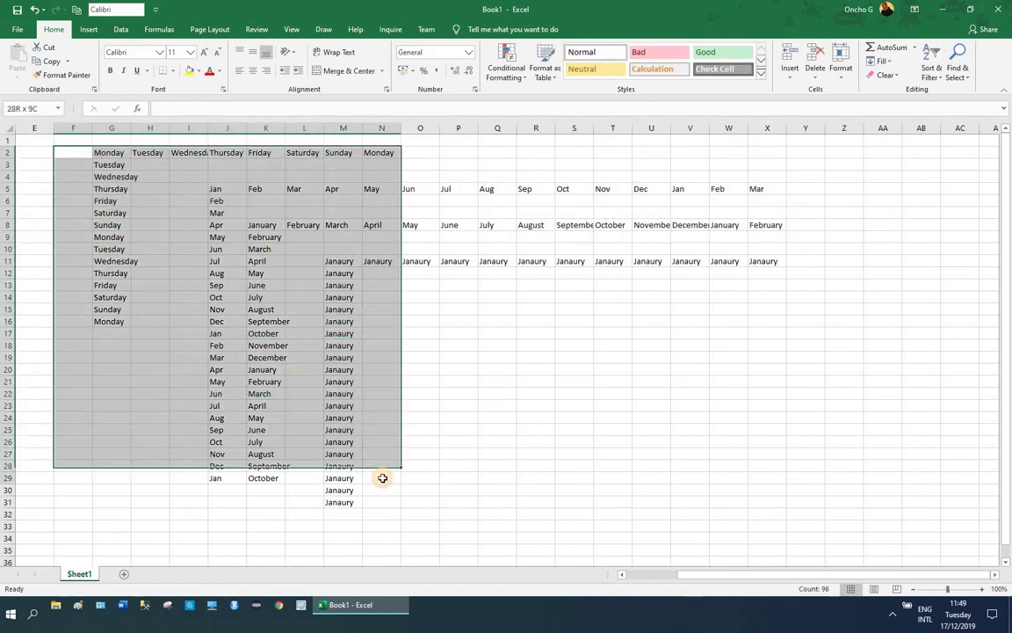
key(Delete)
click(38, 178)
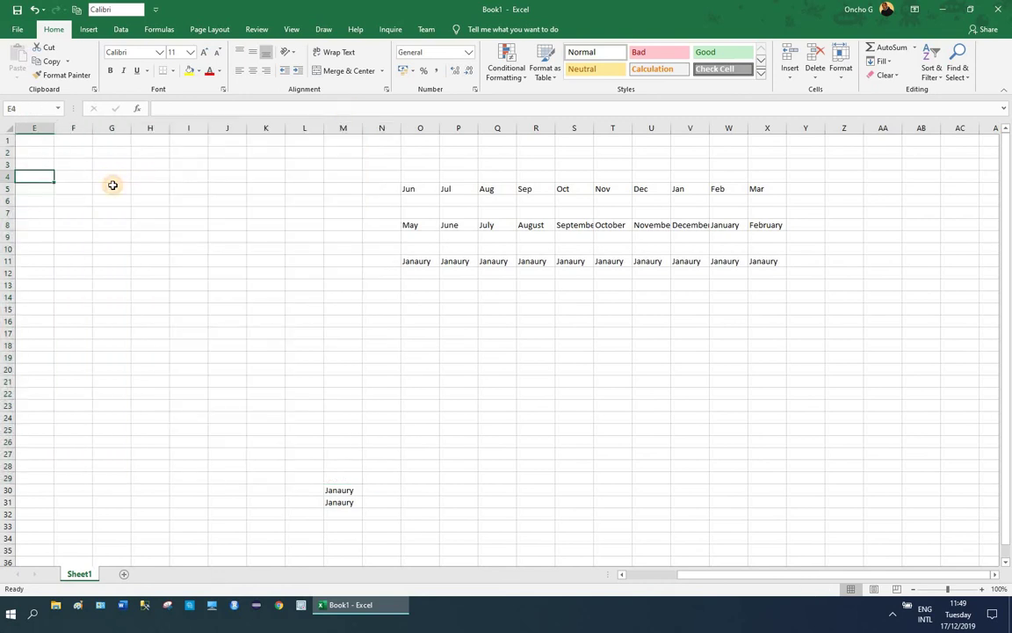
- Delete the stray formula from cell C1
key(Home)
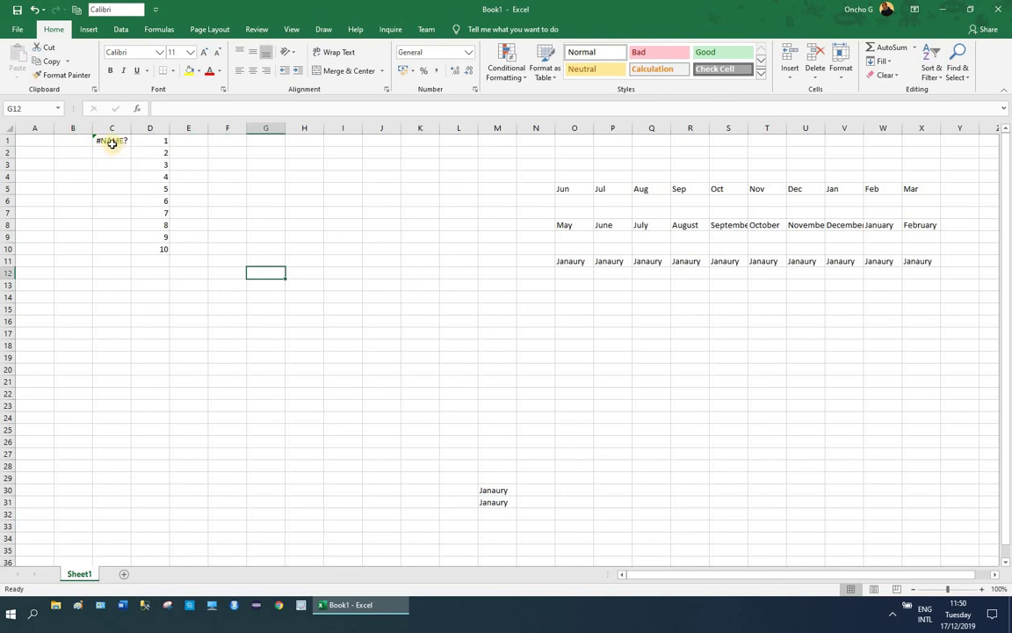
click(113, 139)
key(Delete)
click(226, 238)
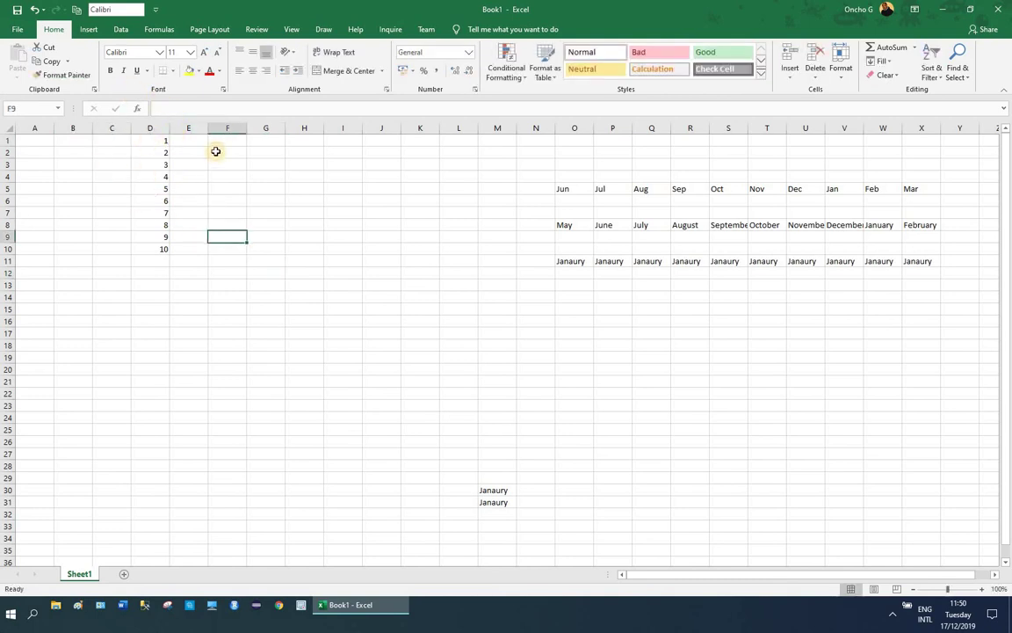
- Enter 2 in cell E1 and copy it down to cell E10 with AutoFill
click(183, 141)
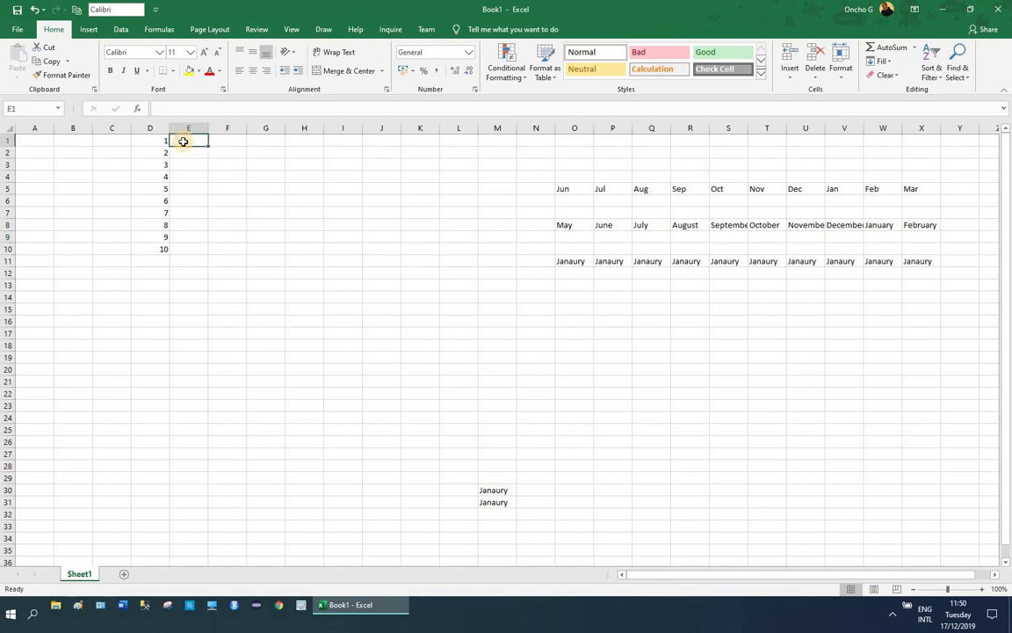
text(2)
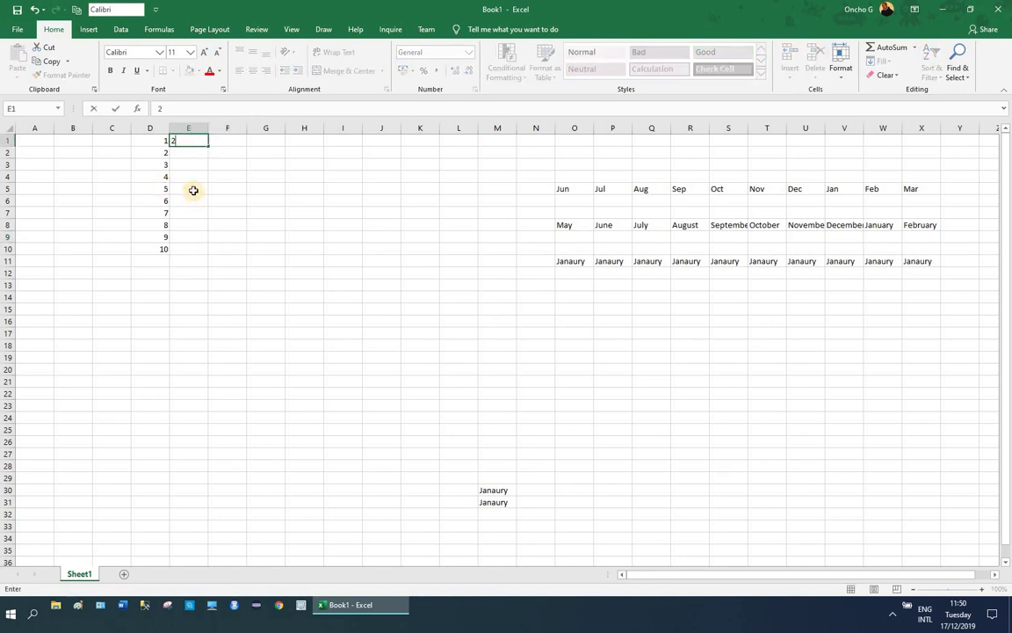
click(193, 190)
click(189, 142)
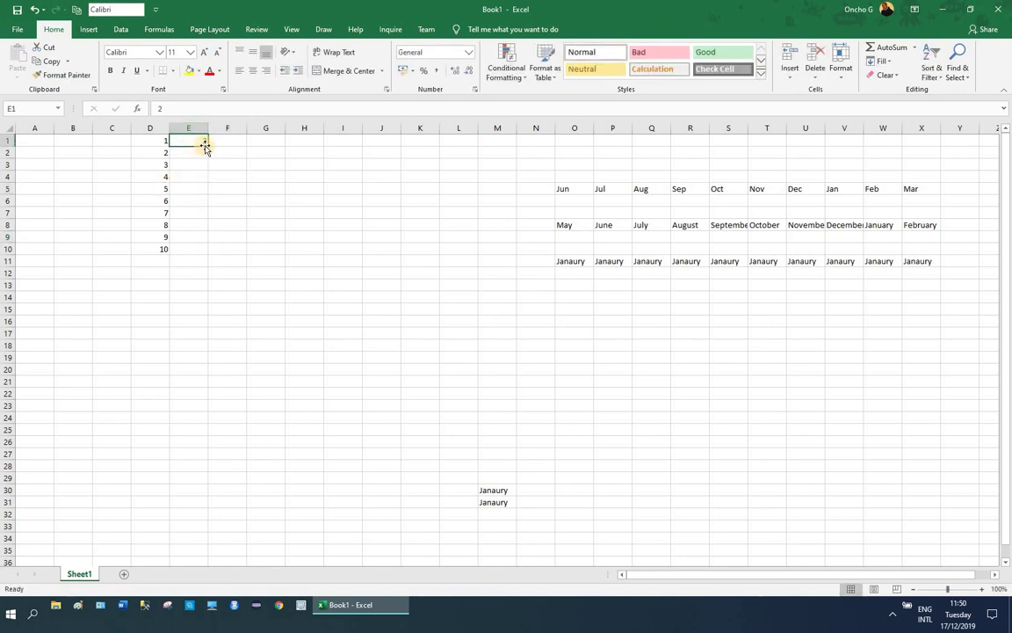
drag(206, 145, 201, 252)
- Enter 4 in cell F1 and auto-fill it down to F10, matching the length of the adjacent column
click(227, 138)
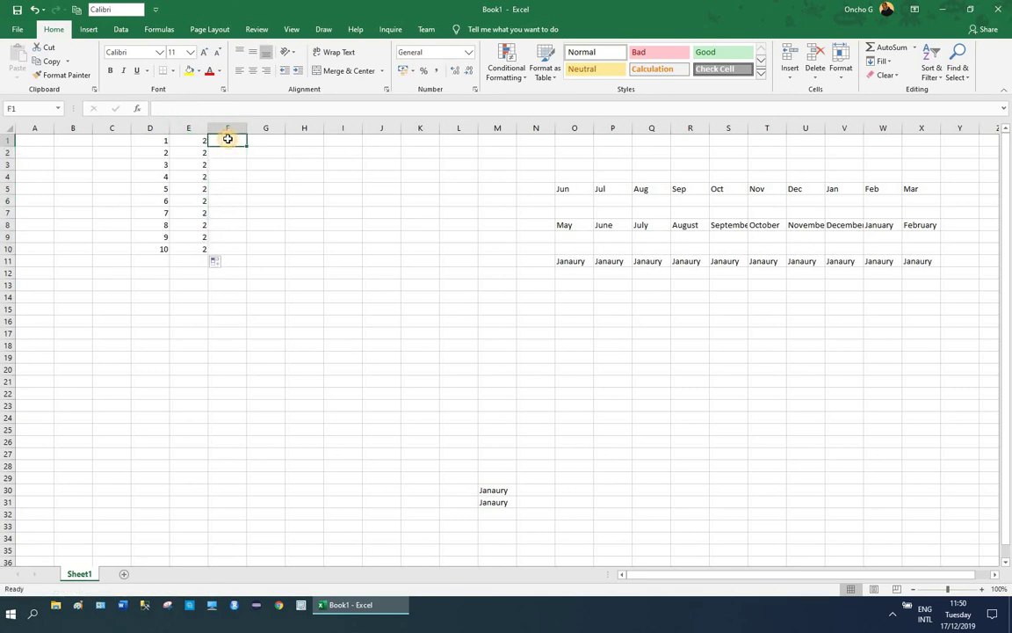
text(4)
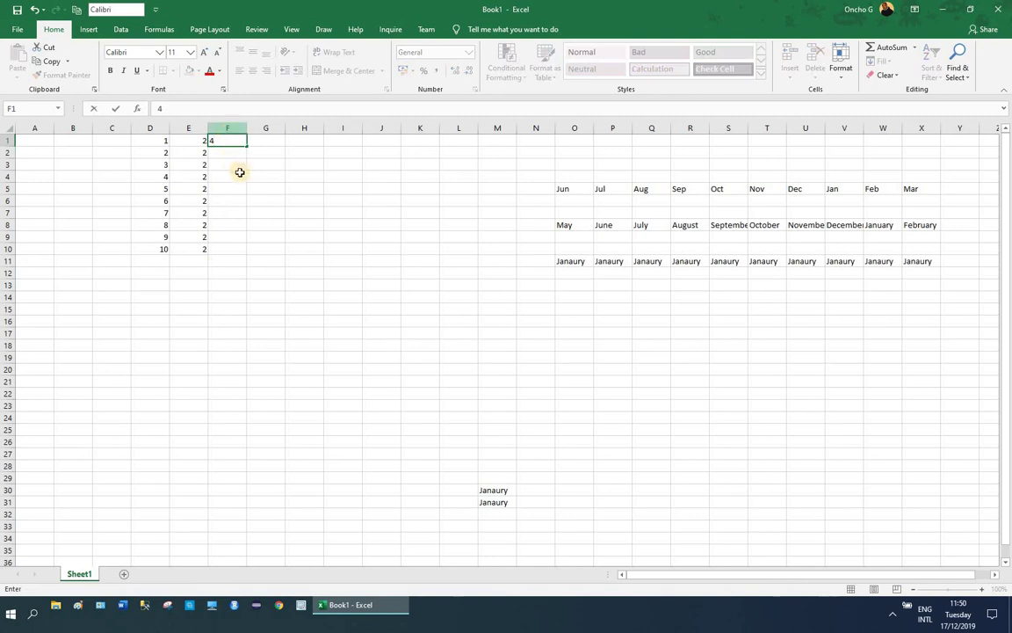
key(Return)
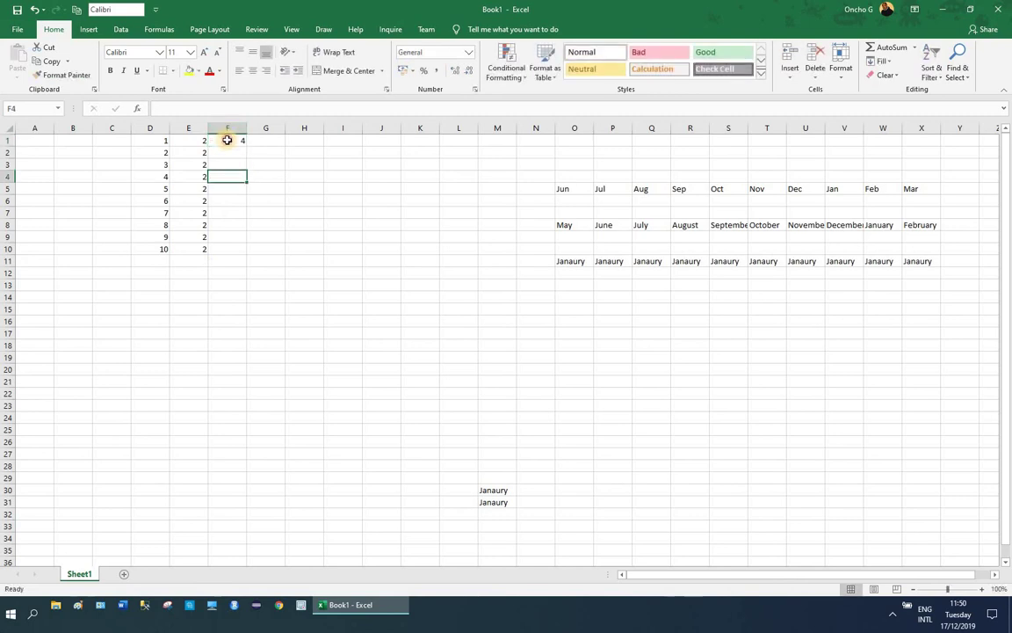
click(227, 140)
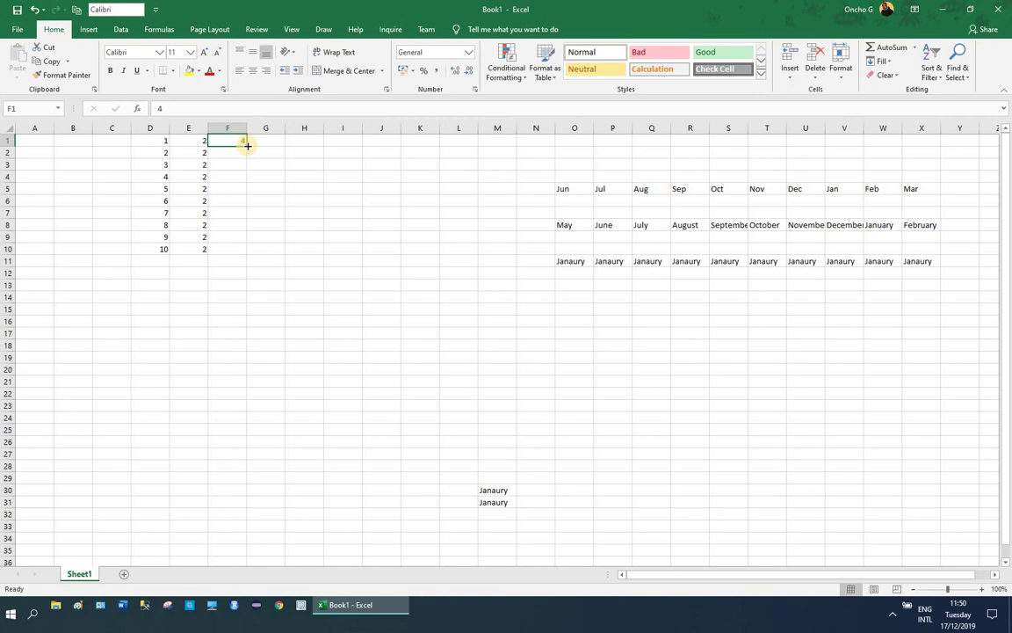
double_click(247, 145)
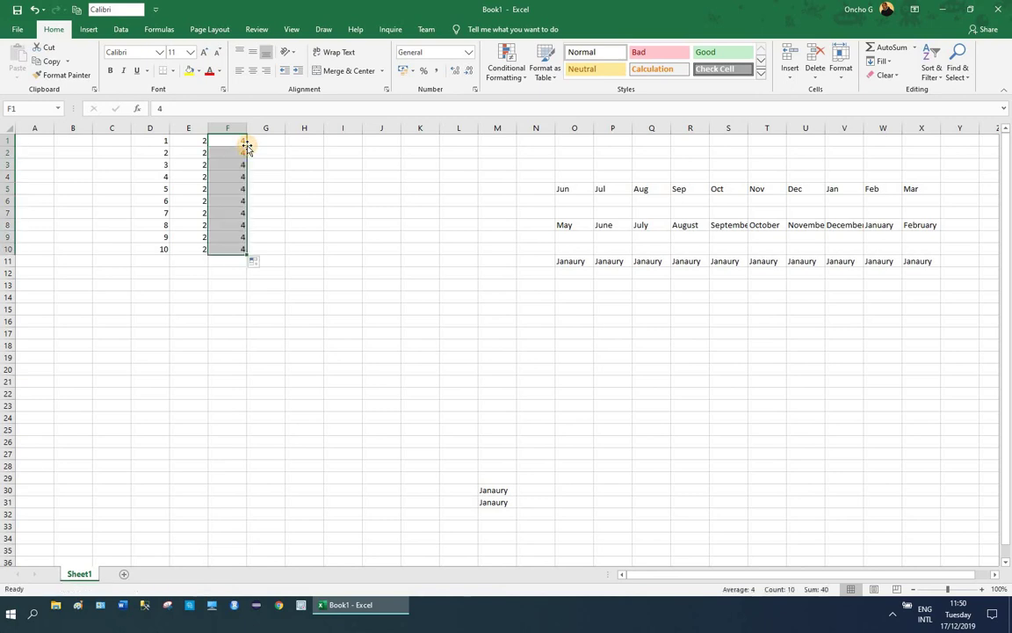
click(230, 153)
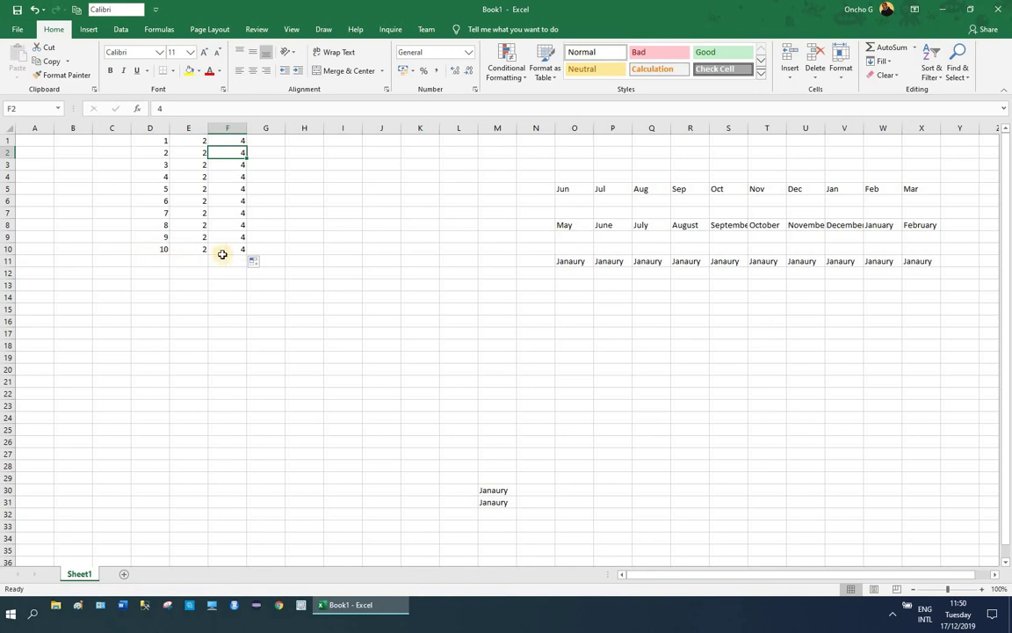
- Extend the number series in column D down to D29 and auto-fill the 4s in column F down to F29
drag(152, 141, 167, 479)
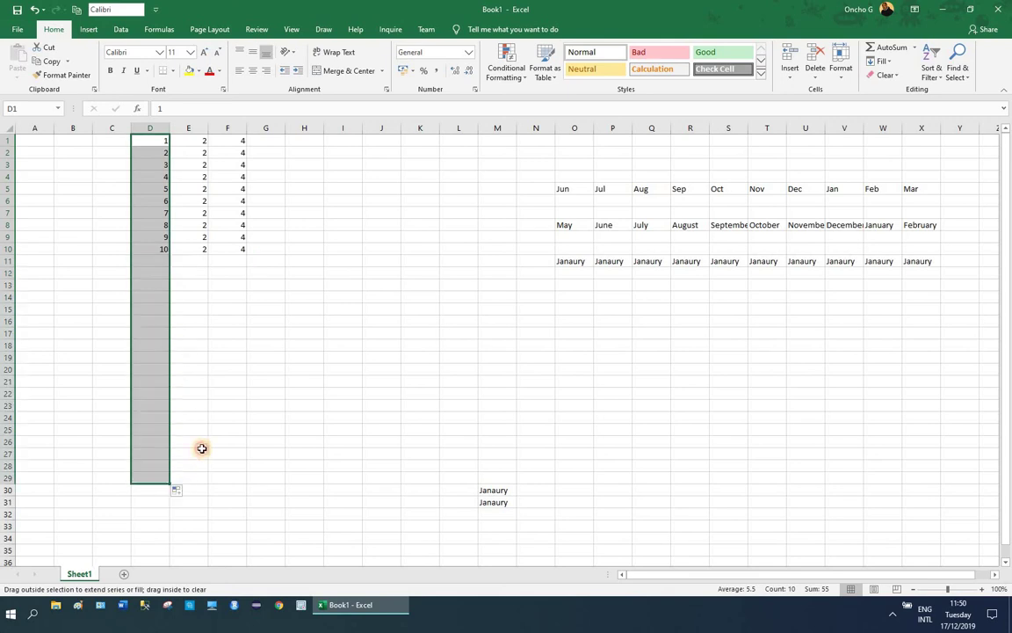
click(243, 250)
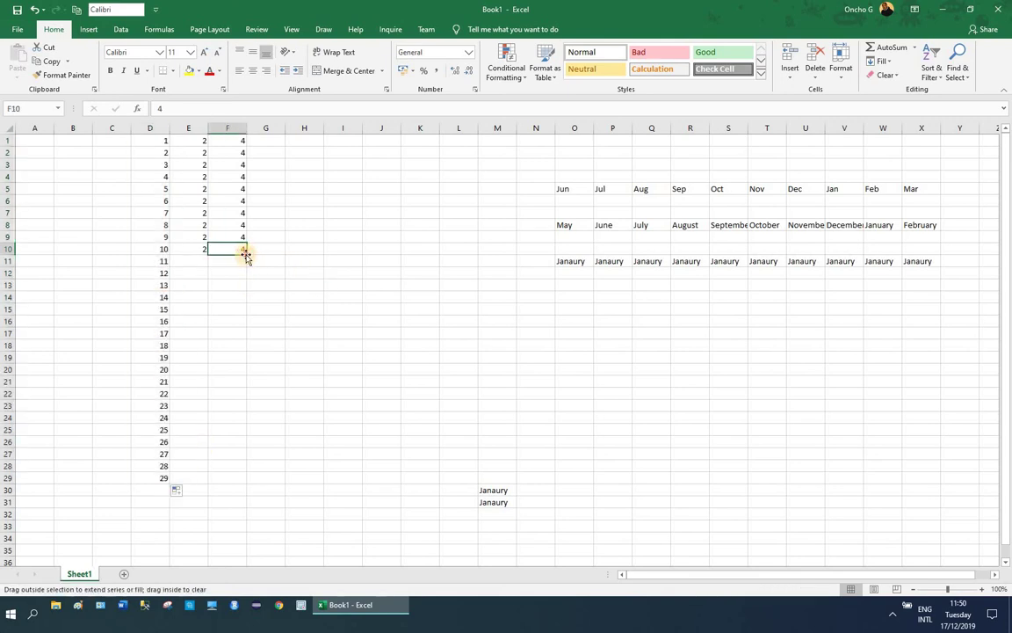
double_click(246, 254)
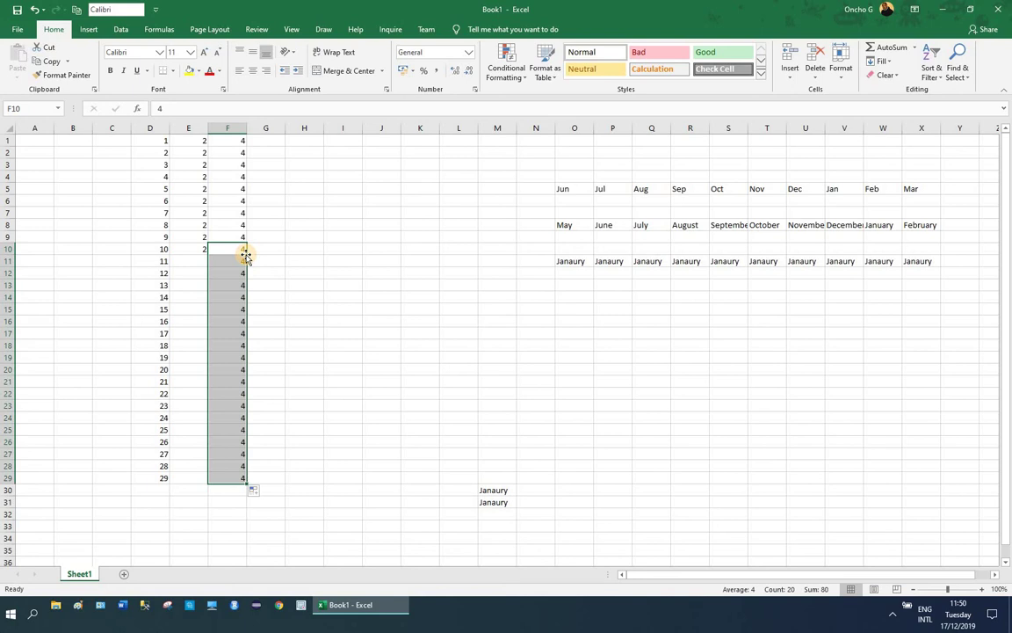
click(231, 141)
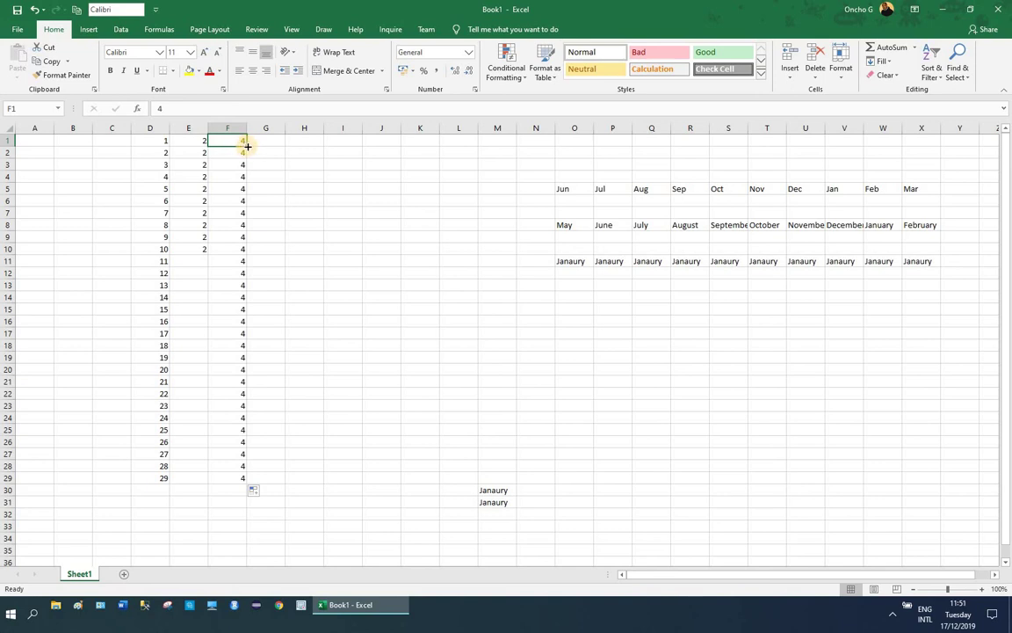
double_click(247, 146)
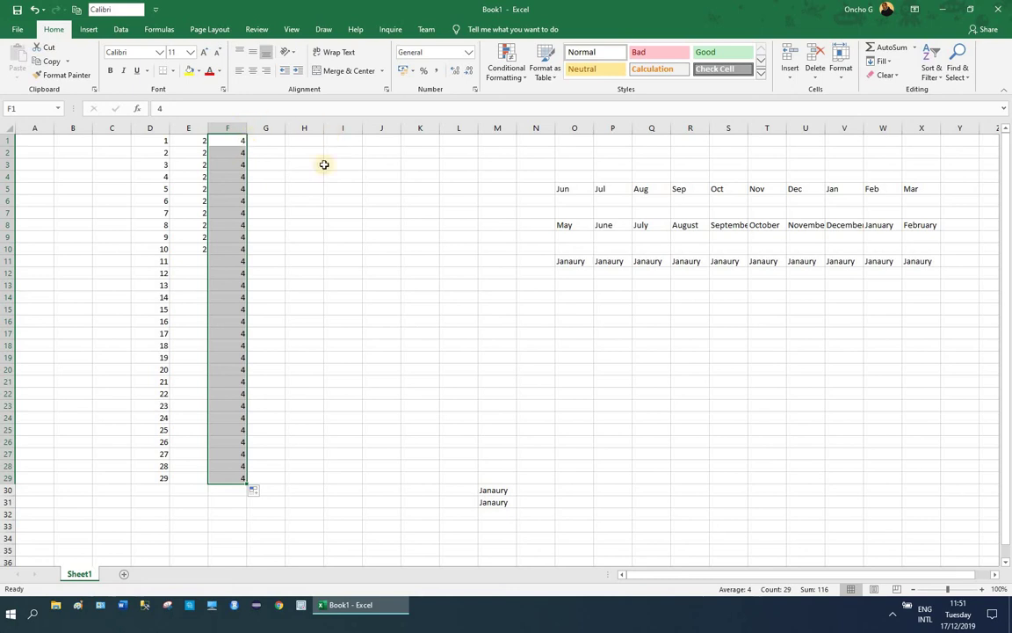
- Auto-fill the 2 in E10 down to cell E29 to match the neighbouring columns
click(200, 248)
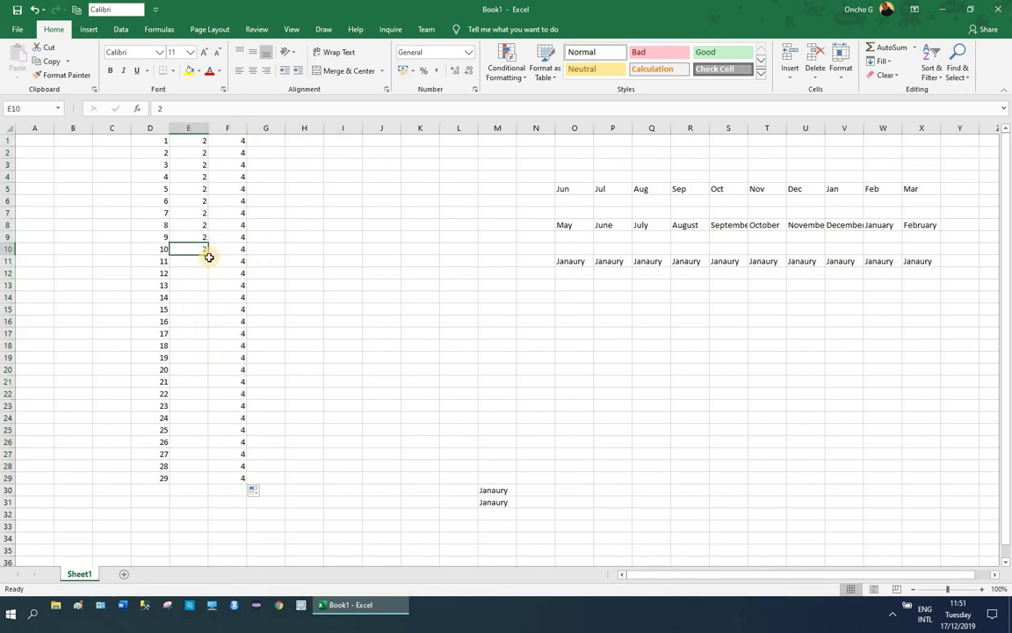
double_click(207, 253)
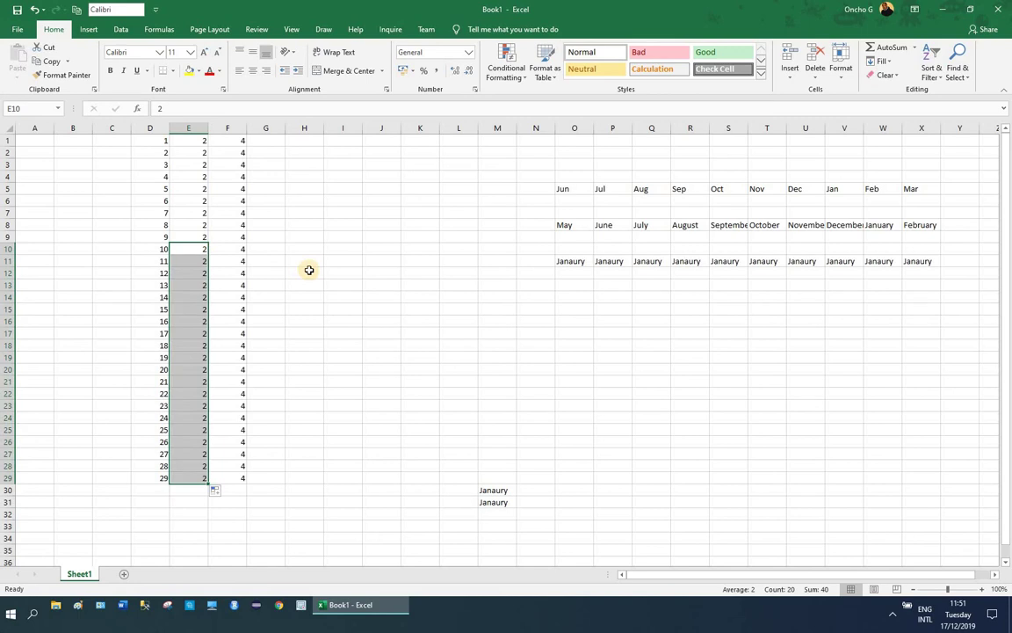
click(306, 260)
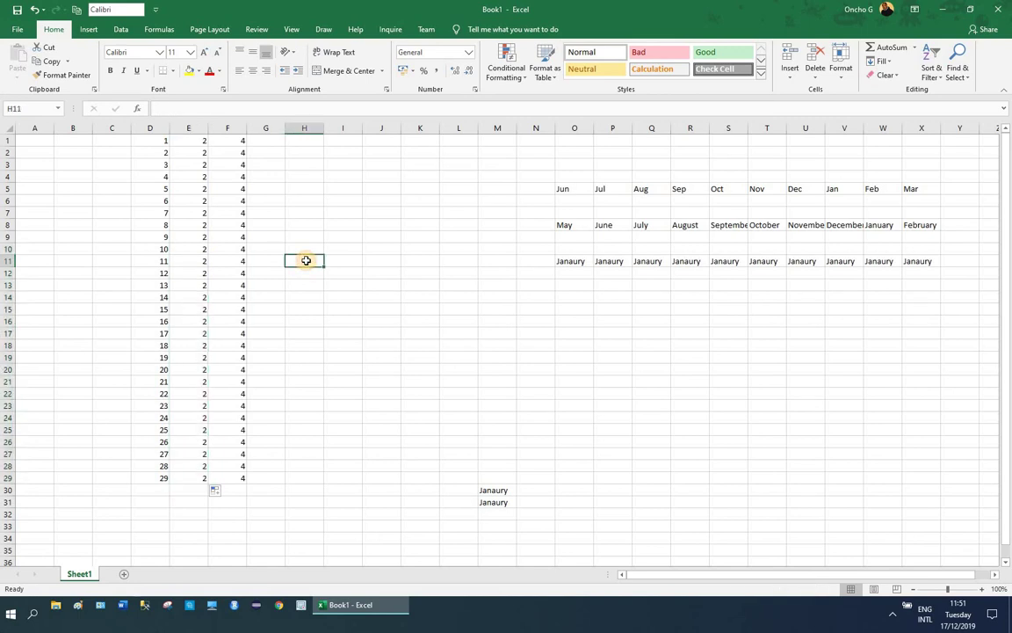